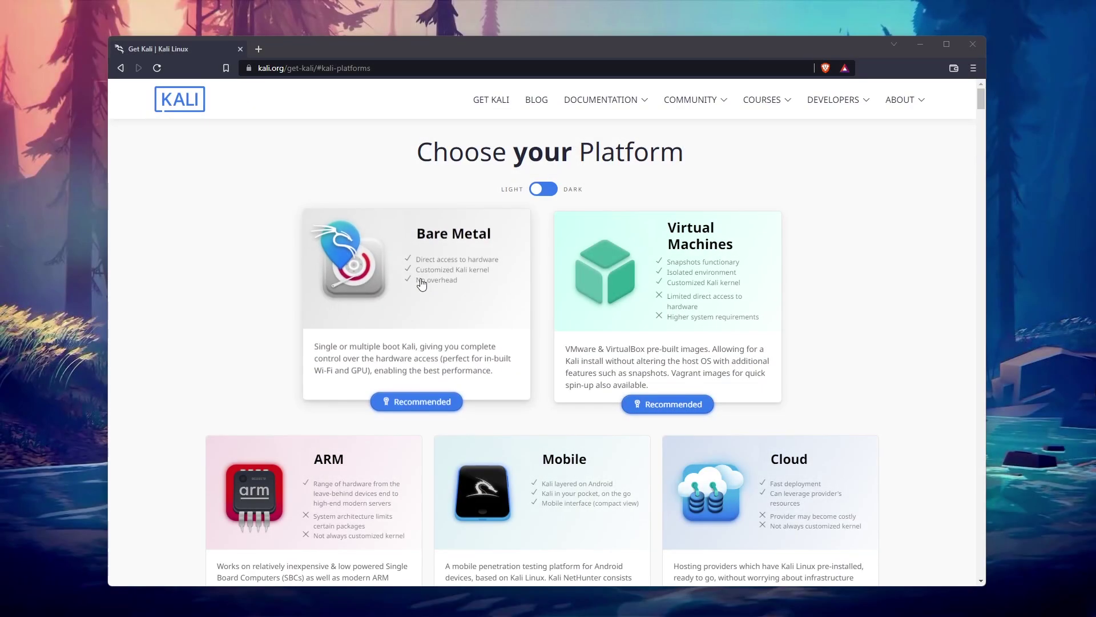
# - Scroll through the Kali page's Bare Metal downloads, then bring up Tools > Options in the Web UI
pyautogui.click(416, 397)
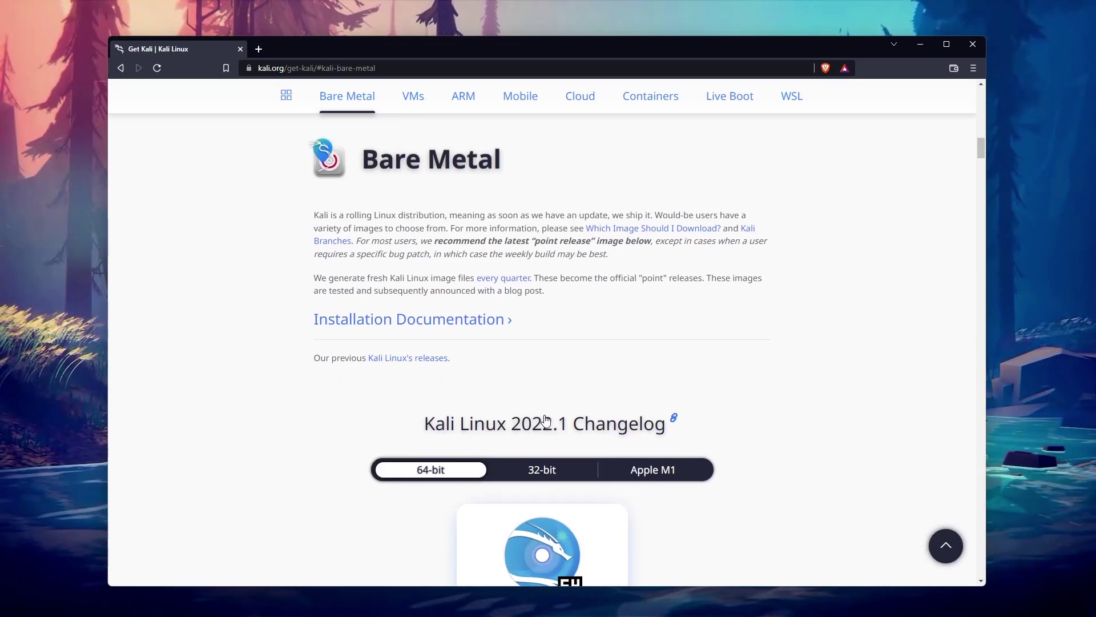
pyautogui.scroll(-5, 428, 507)
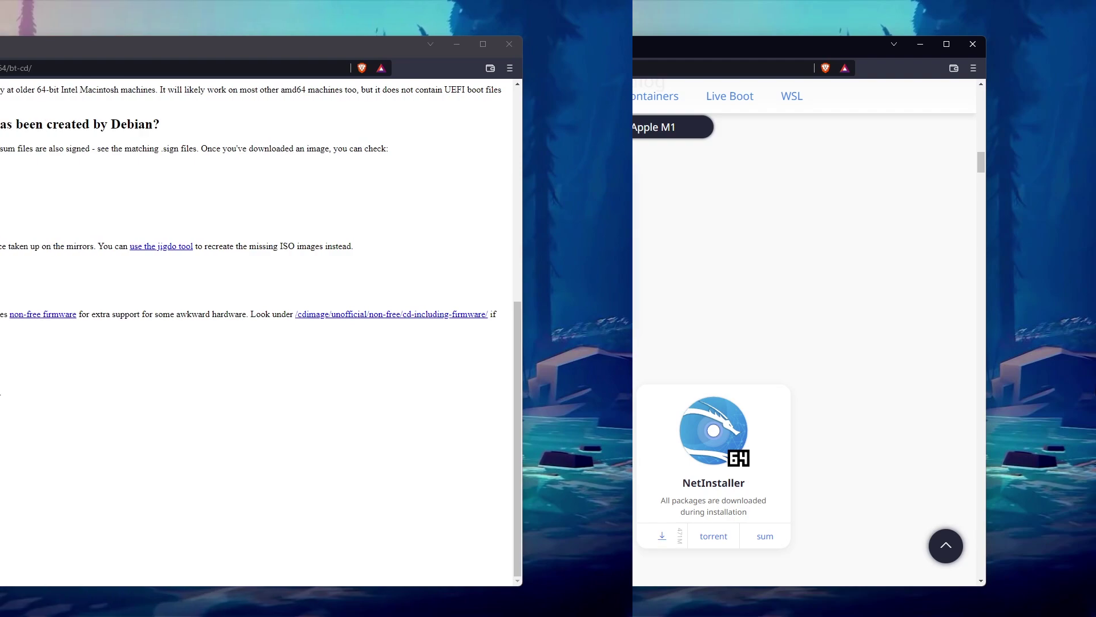
pyautogui.scroll(5, 246, 415)
pyautogui.scroll(-5, 247, 412)
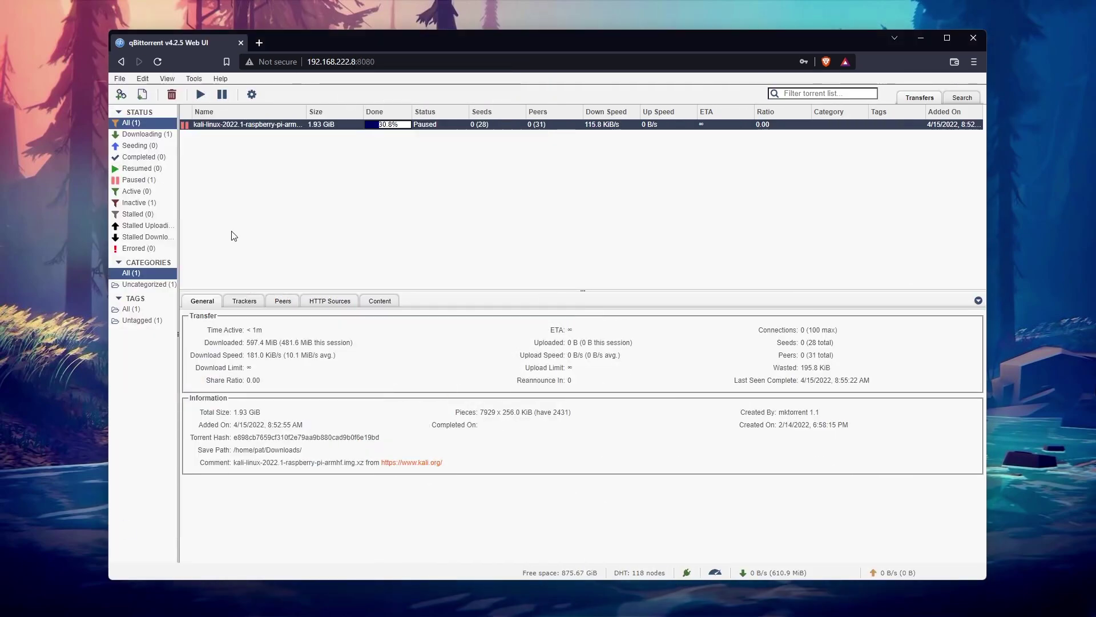
pyautogui.click(194, 78)
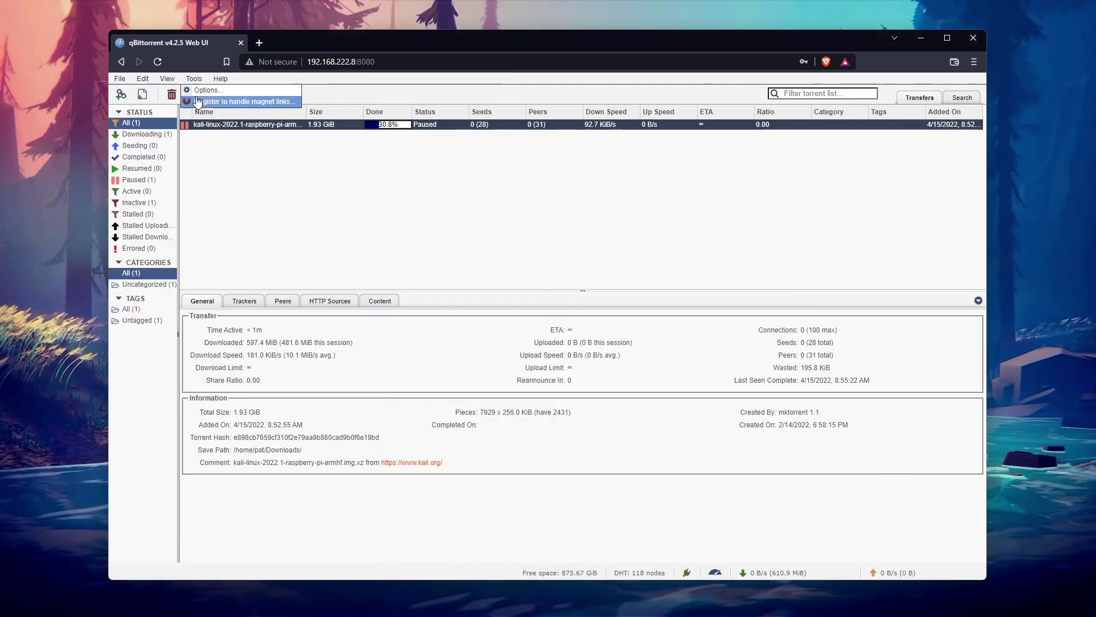
pyautogui.click(203, 94)
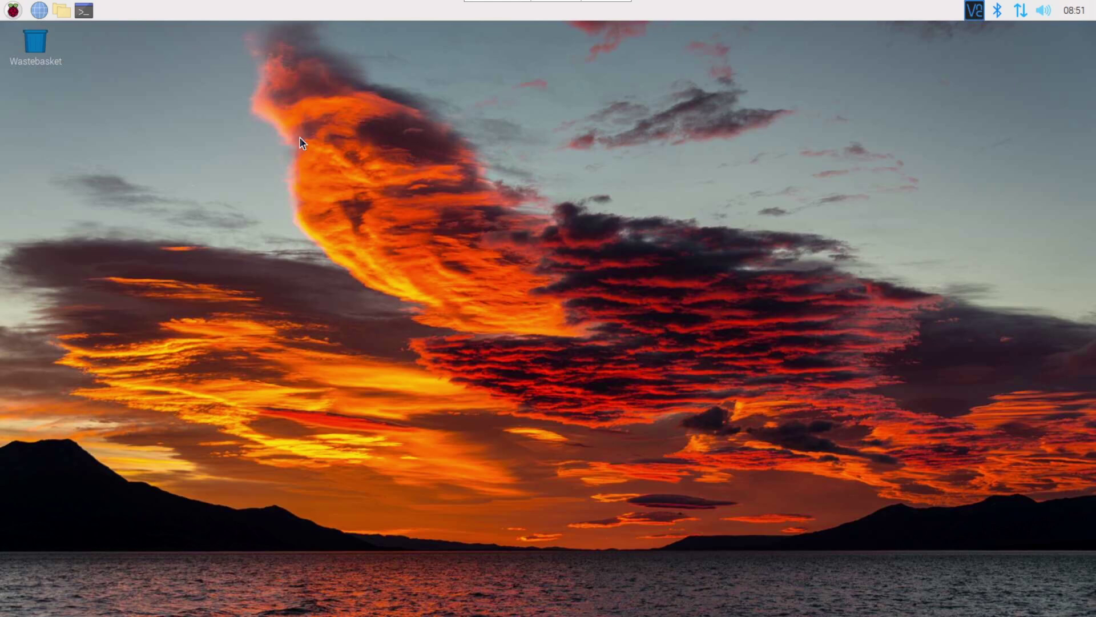
# - Launch qBittorrent from the Internet menu and tick Web User Interface (Remote control)
pyautogui.click(12, 10)
pyautogui.moveTo(60, 49)
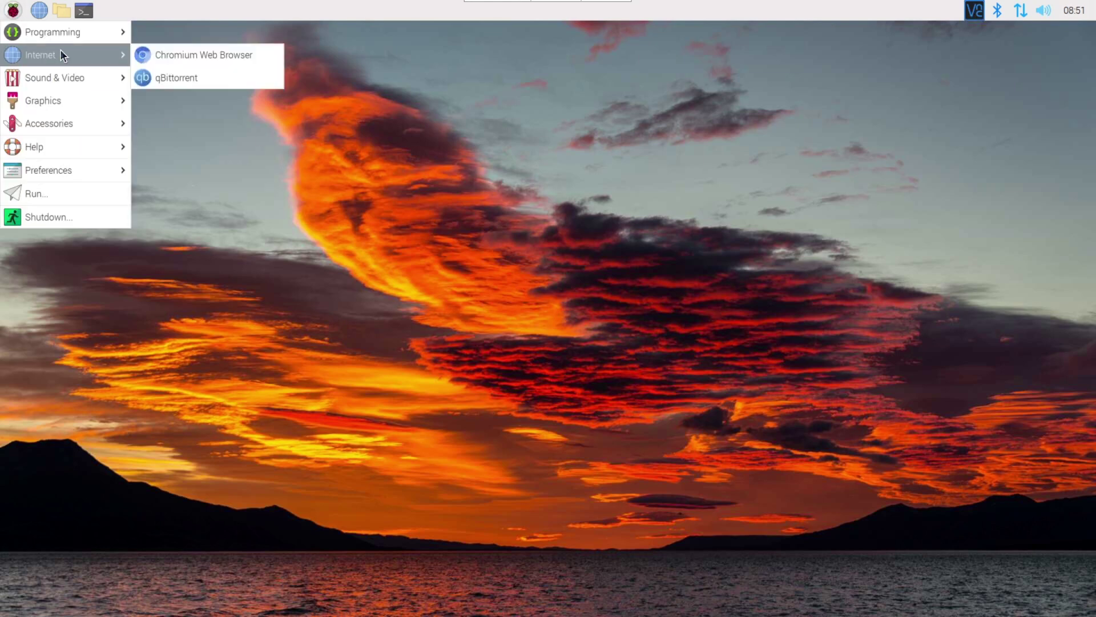
pyautogui.click(177, 80)
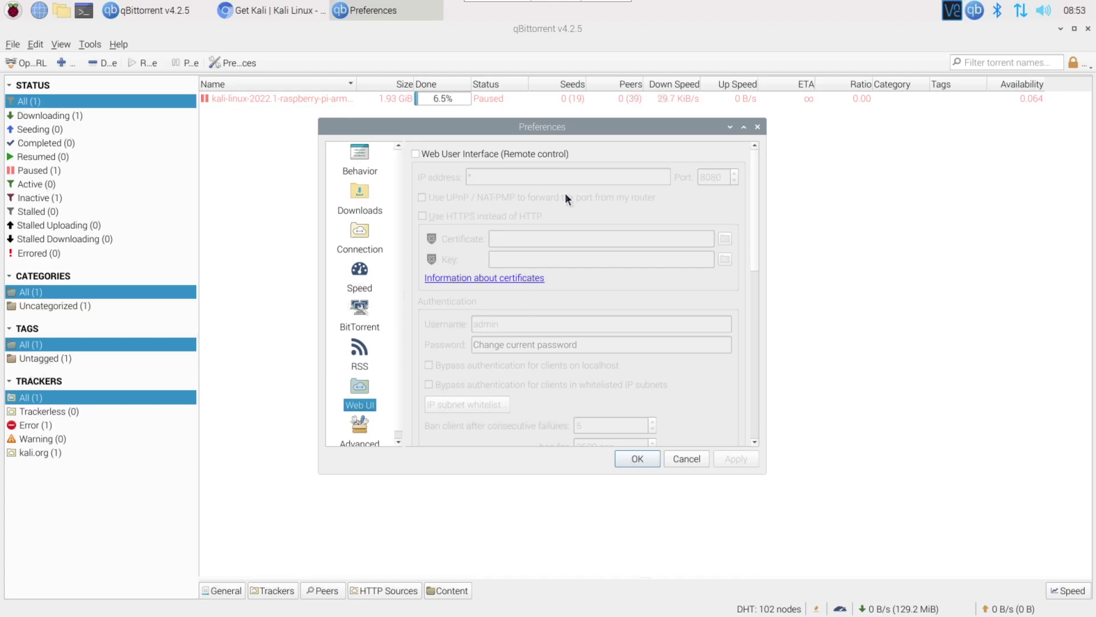
pyautogui.click(415, 153)
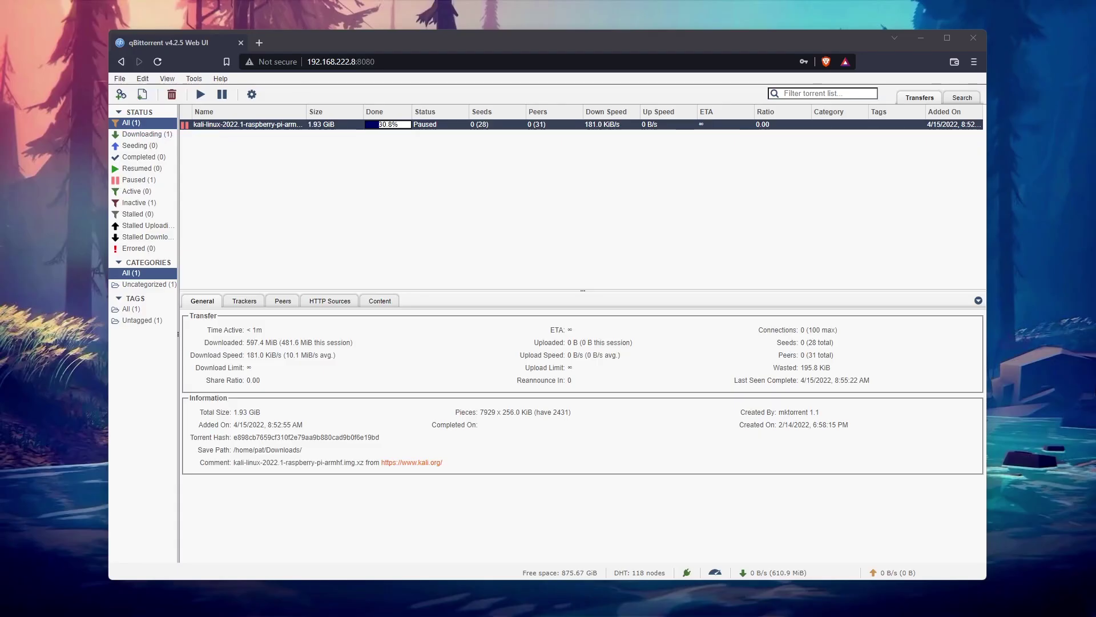
# - Check the Tools > Options settings in the web UI, scrolling through them
pyautogui.click(194, 78)
pyautogui.click(209, 87)
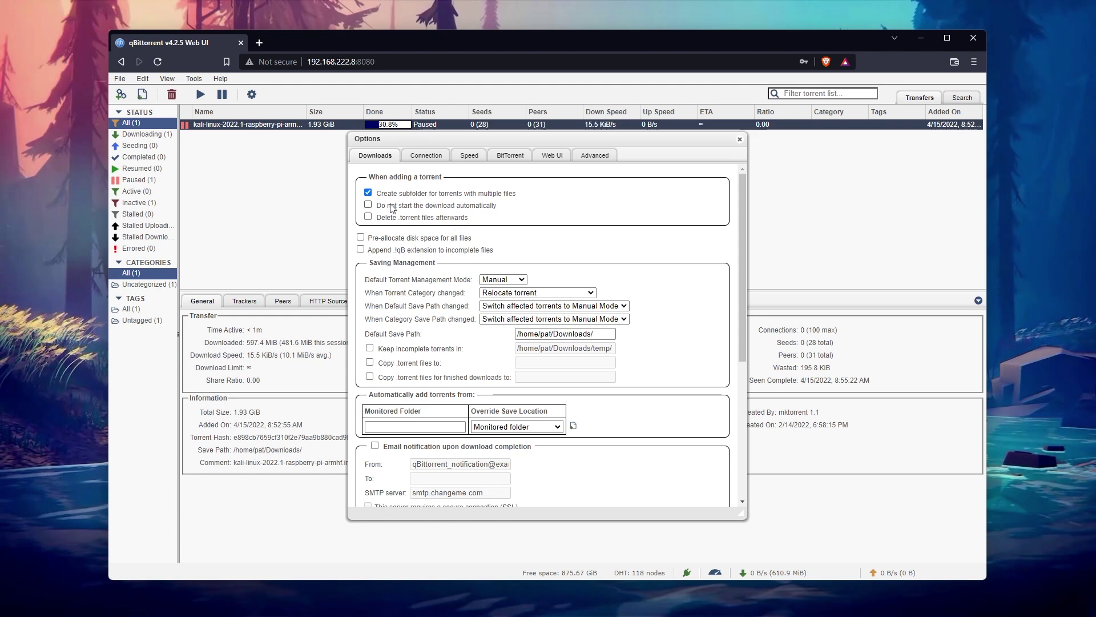
pyautogui.moveTo(742, 251); pyautogui.dragTo(742, 311)
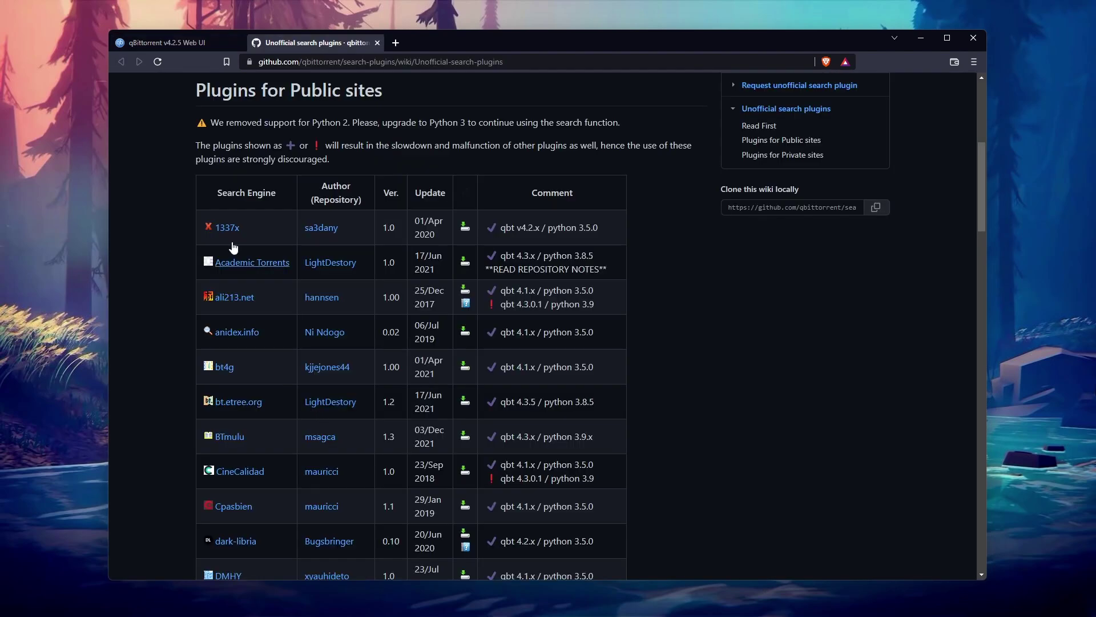
pyautogui.scroll(-5, 313, 382)
pyautogui.scroll(-2, 312, 382)
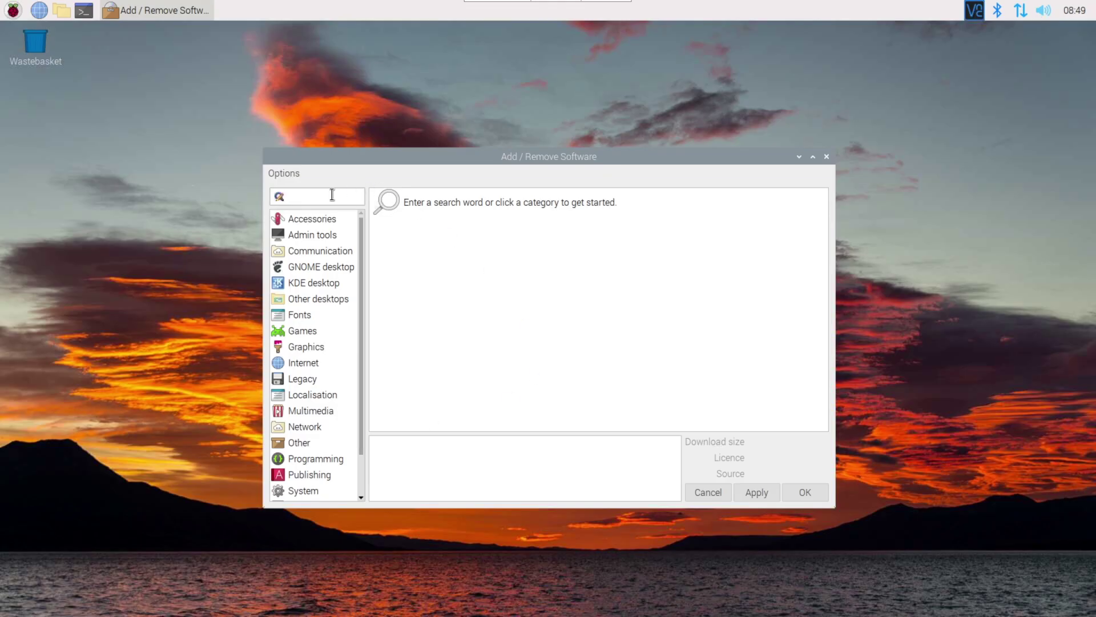
# - Enter 'q' in the software search, then bring up the Raspberry applications menu
pyautogui.write('q')
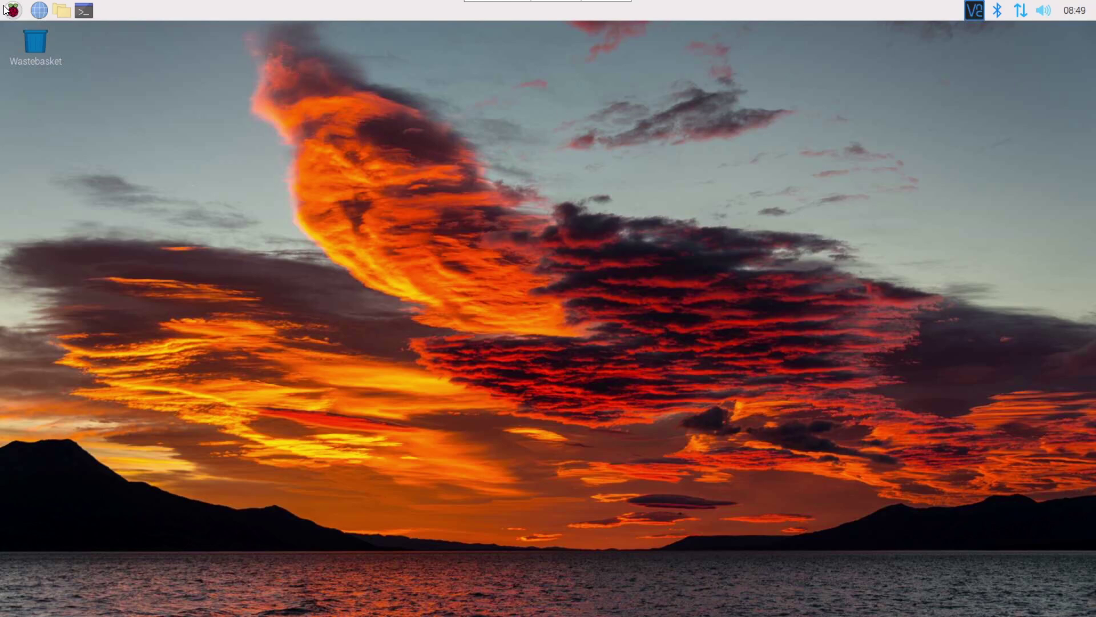
pyautogui.click(14, 12)
# - Launch Add / Remove Software from Preferences and search for 'qbittorrent'
pyautogui.moveTo(68, 165)
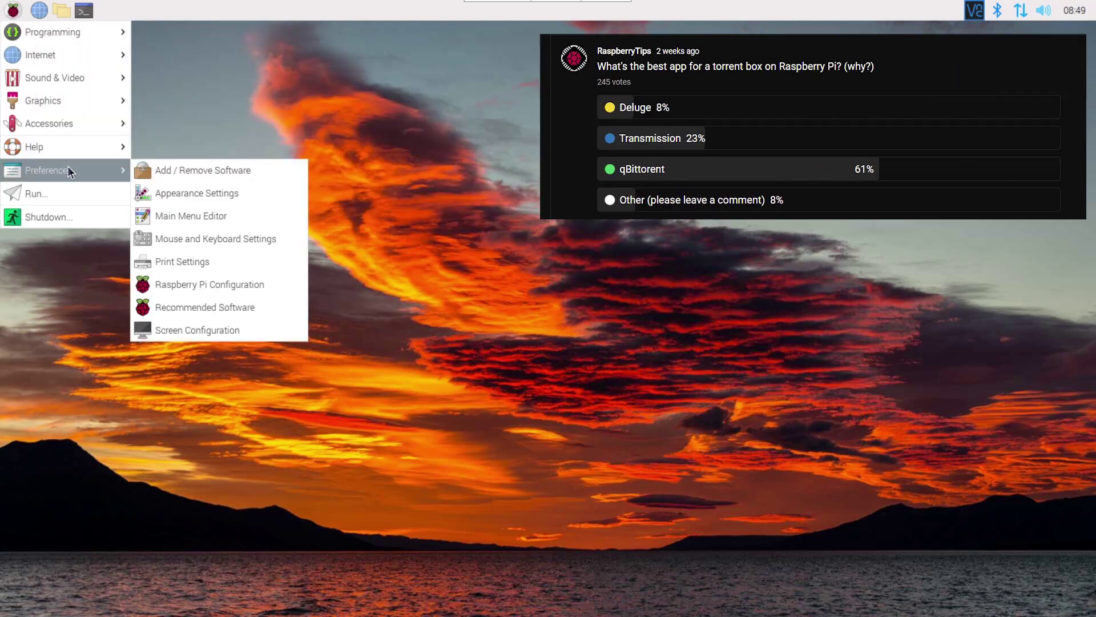
pyautogui.click(223, 170)
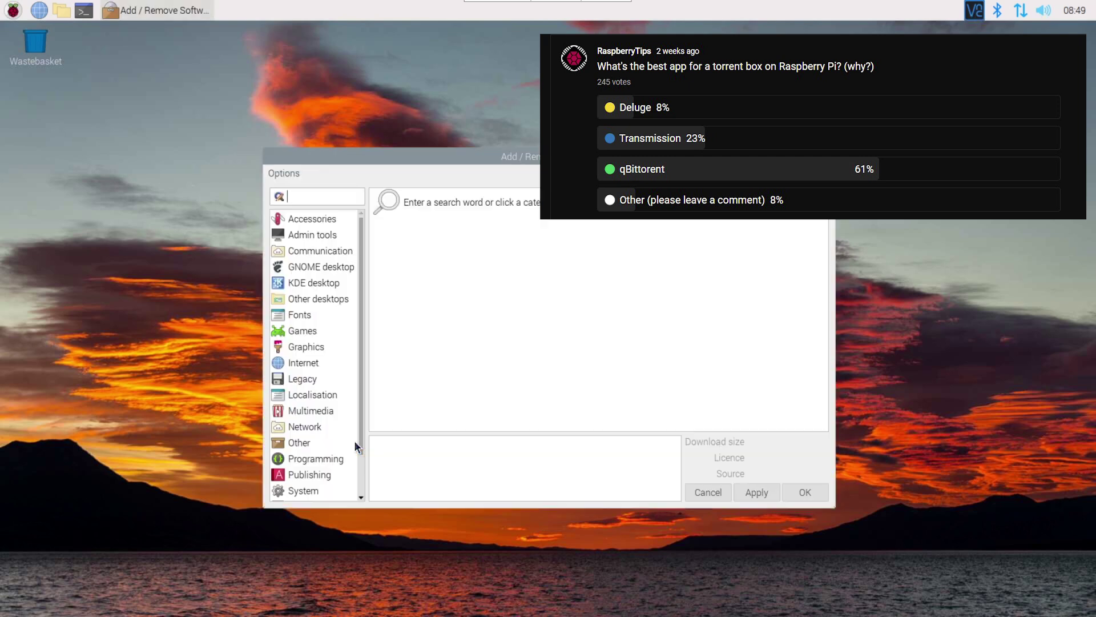
pyautogui.write('qb')
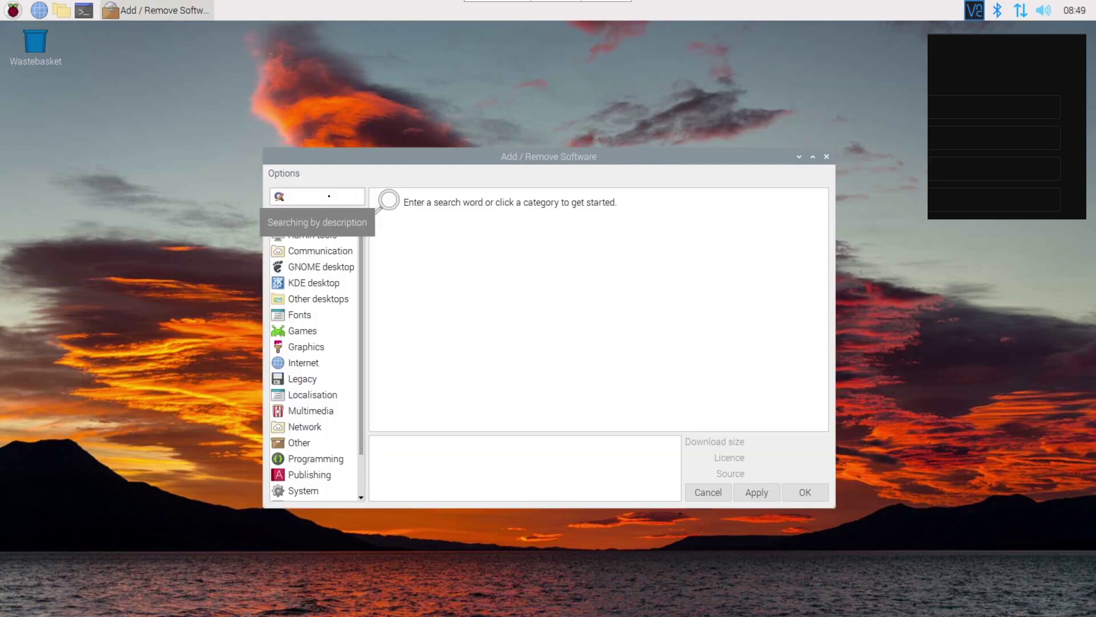
pyautogui.write('ittorrent')
pyautogui.press('Return')
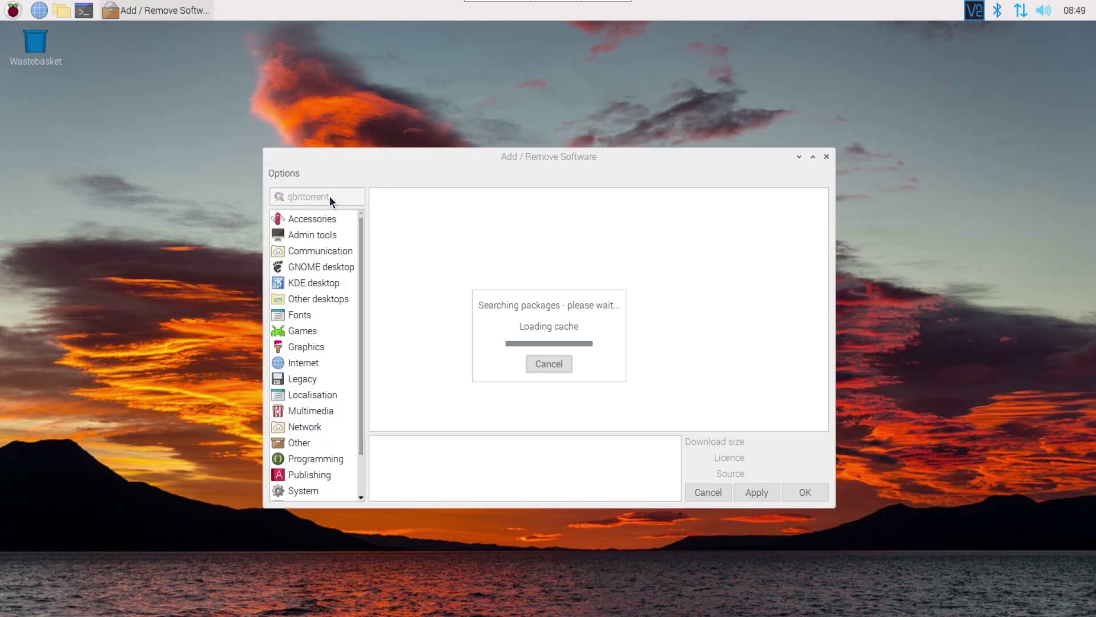
# - Mark qbittorrent and qbittorrent-nox, apply, and confirm with the account password
pyautogui.click(376, 202)
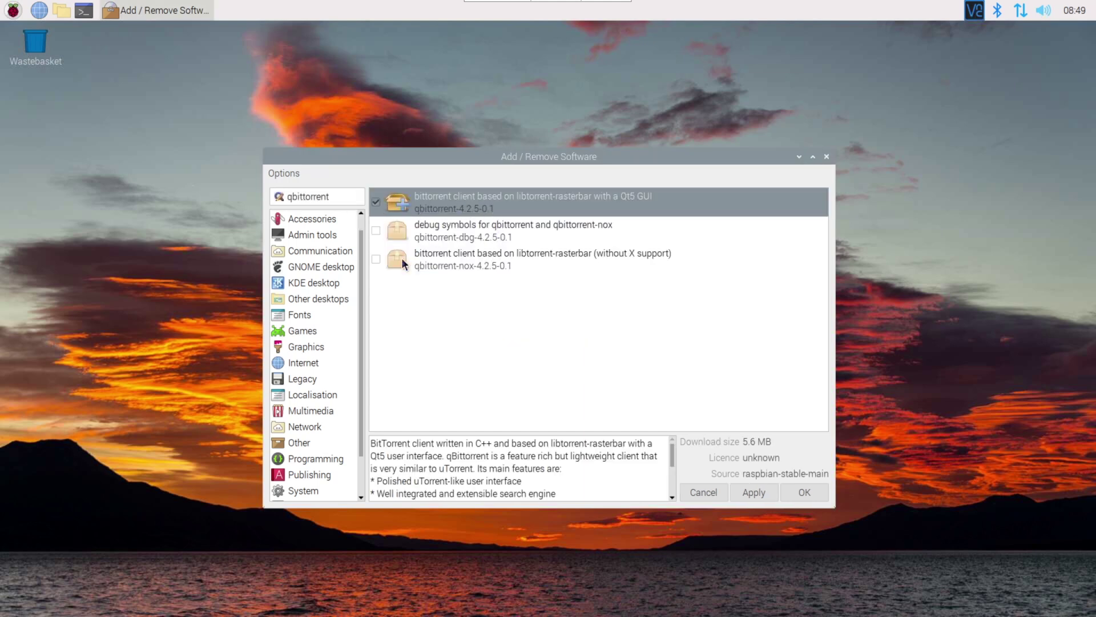
pyautogui.click(467, 262)
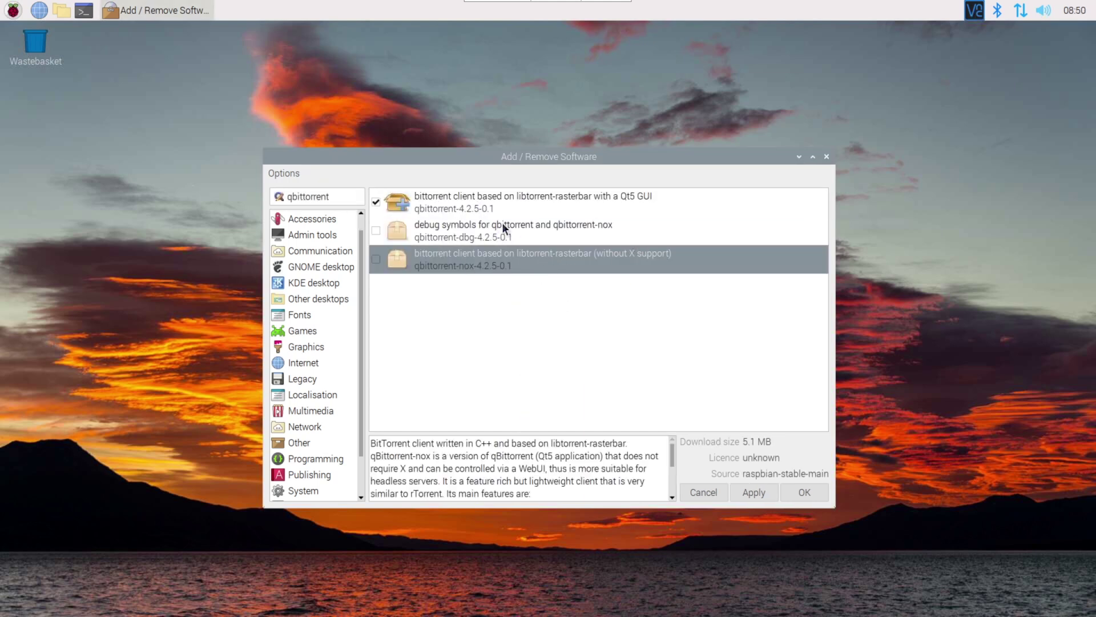
pyautogui.click(754, 491)
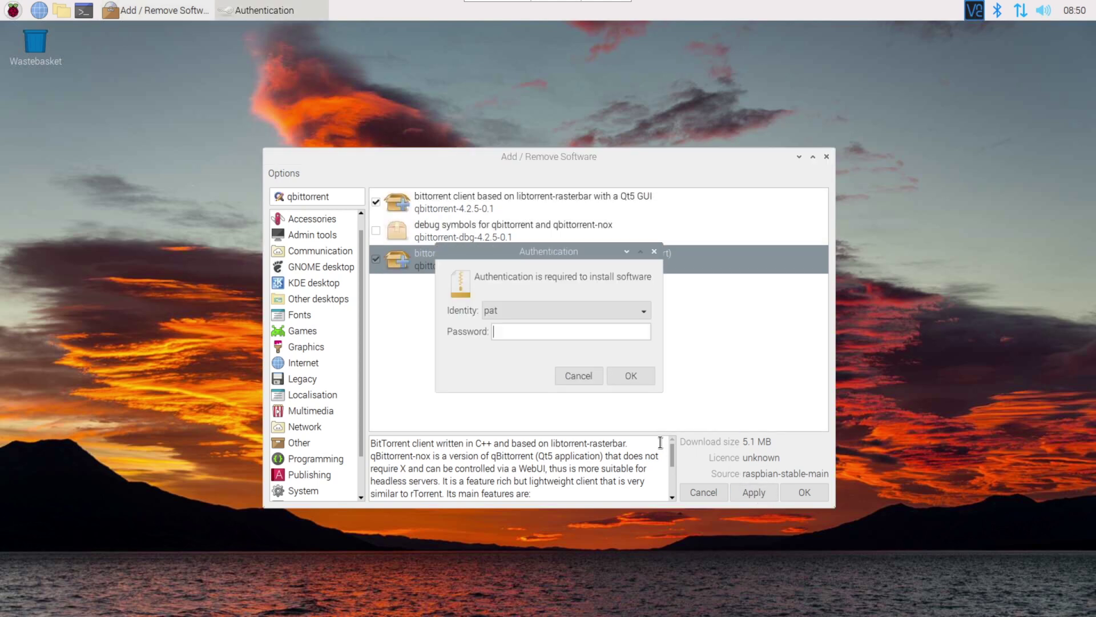
pyautogui.write('*****')
pyautogui.press('Return')
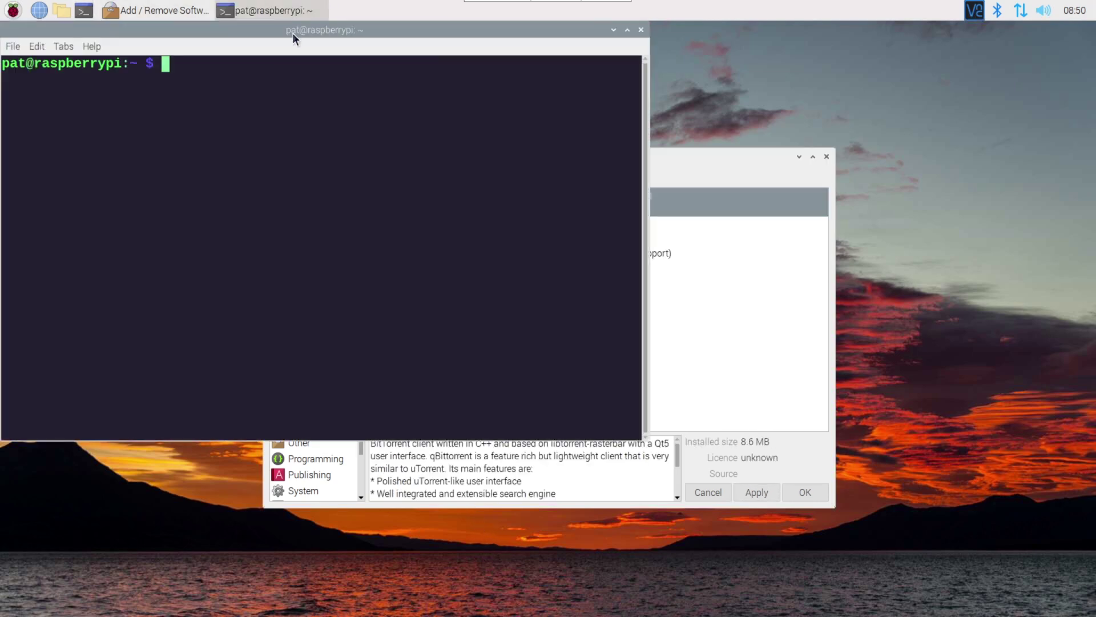
# - Move the terminal aside and enter 'sudo apt install qbittorrent qbittorrent-nox'
pyautogui.moveTo(266, 30); pyautogui.dragTo(602, 302)
pyautogui.write('sudo apt install qbittorrent q')
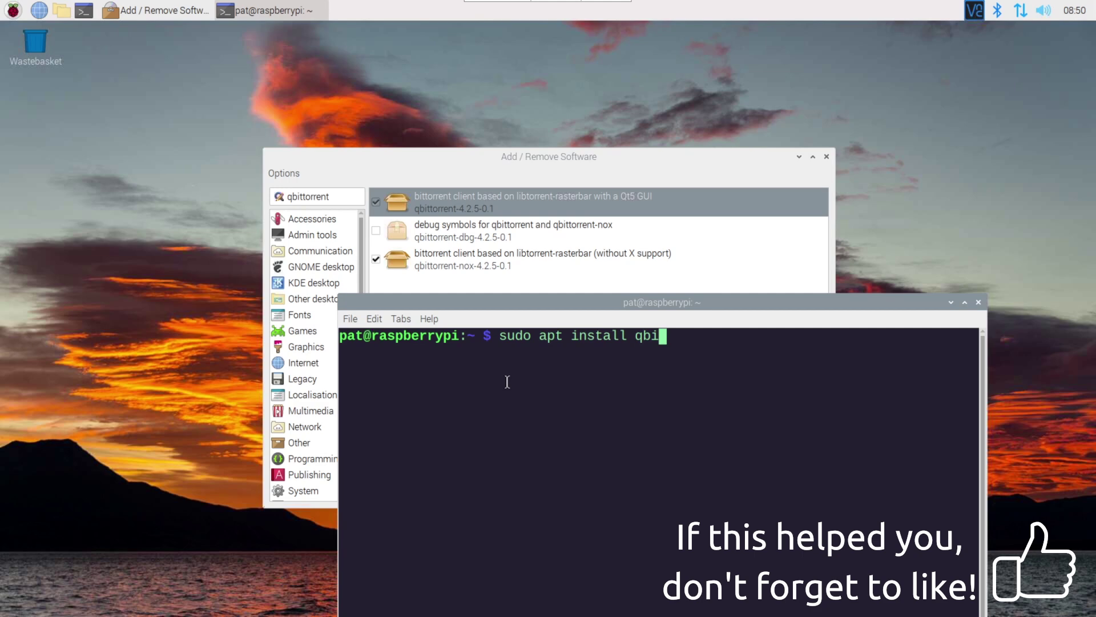
pyautogui.write('bittorrent-nox')
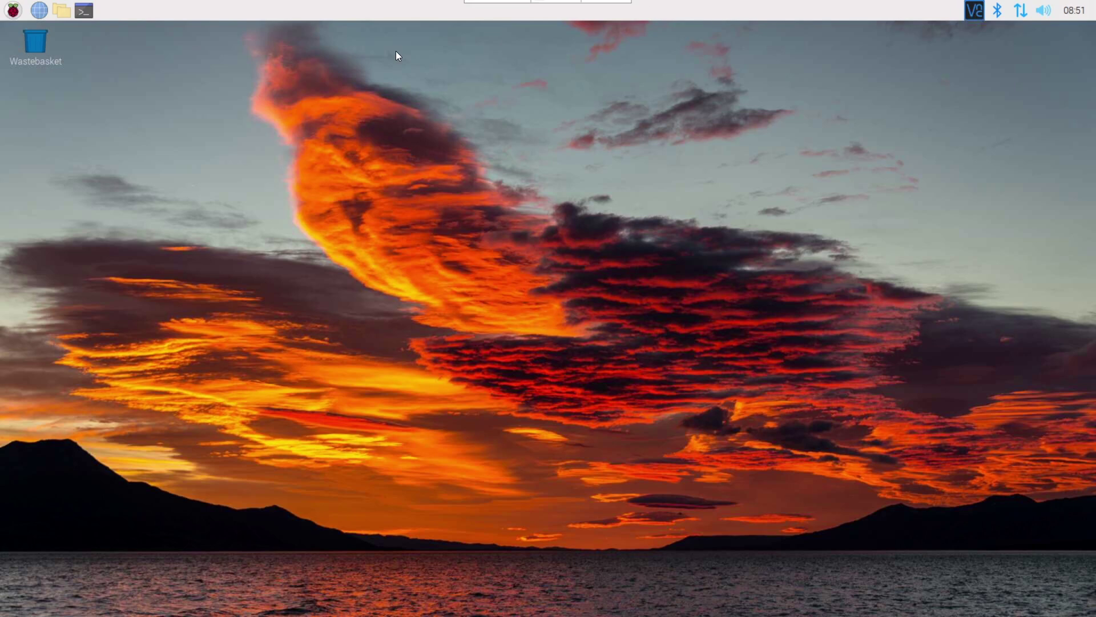
# - Start qBittorrent, accept its legal notice, and open kali.org's Get Kali page from the search results
pyautogui.click(11, 11)
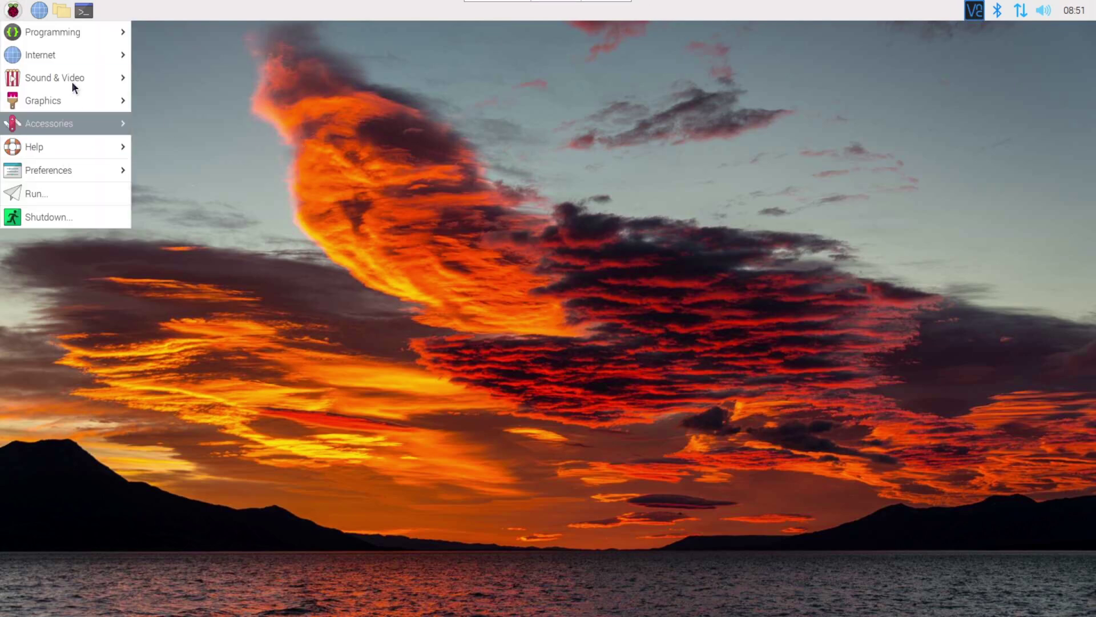
pyautogui.moveTo(60, 50)
pyautogui.click(179, 80)
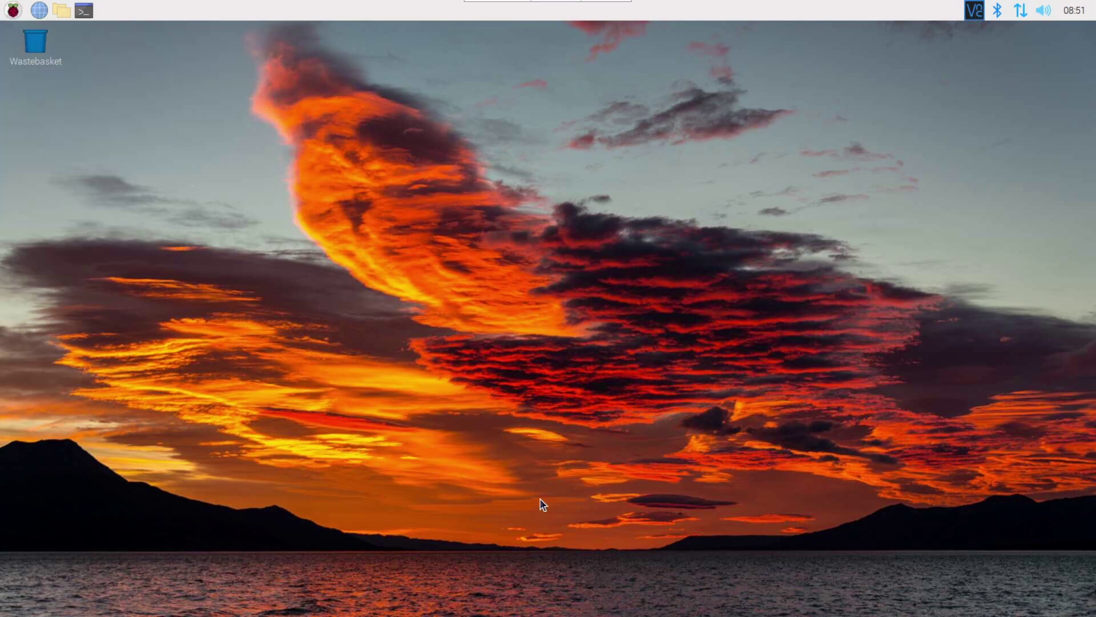
pyautogui.click(607, 352)
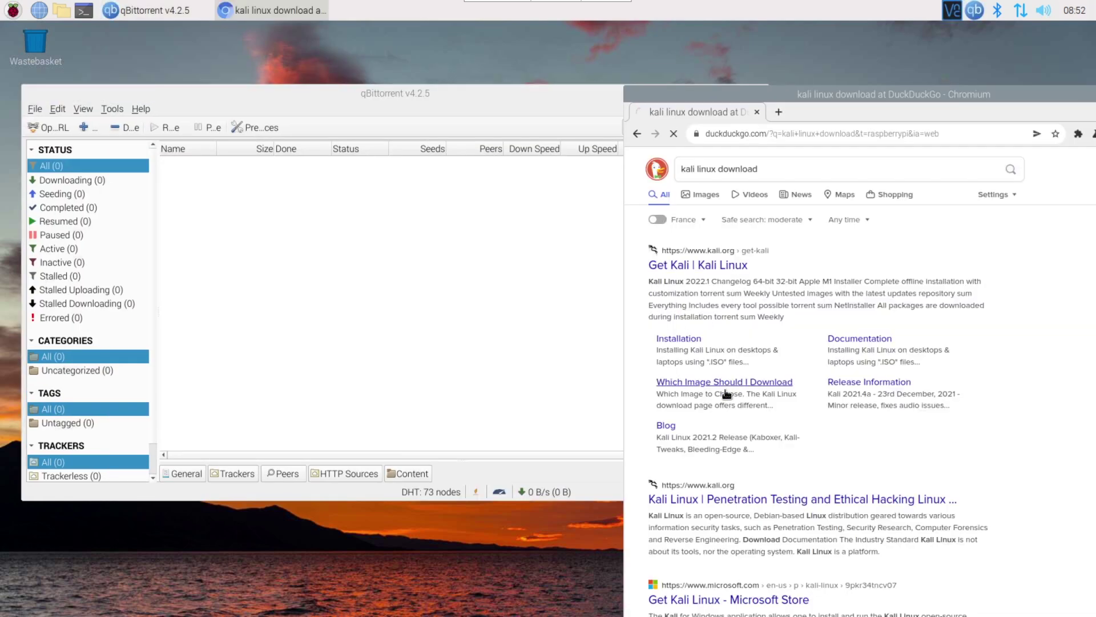
pyautogui.click(715, 274)
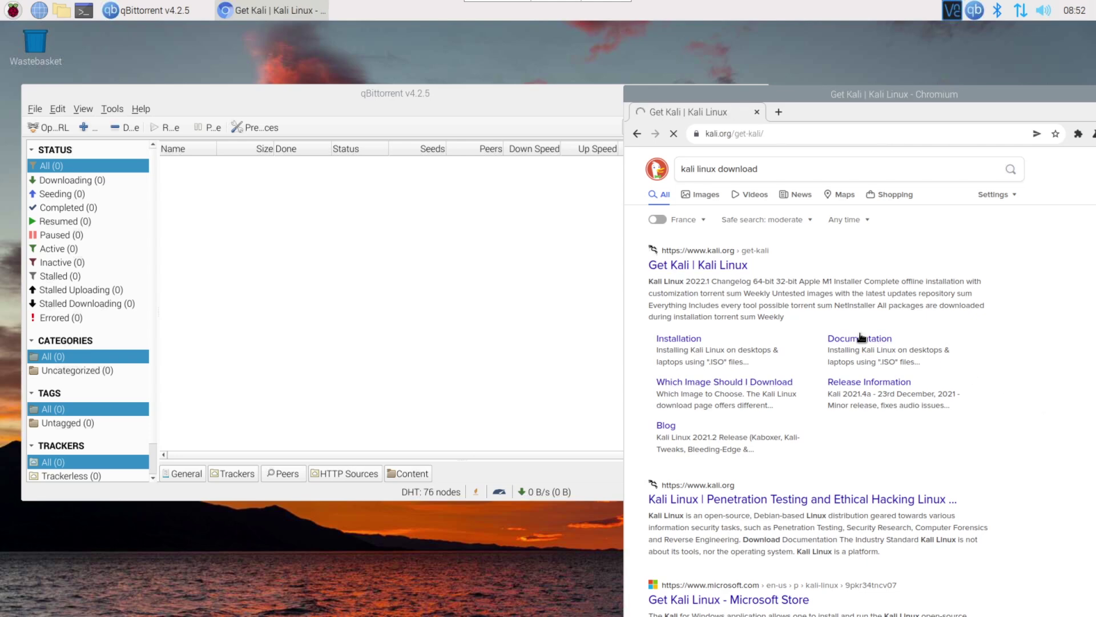
# - Copy the link address of the Kali ARM Raspberry Pi torrent
pyautogui.click(809, 520)
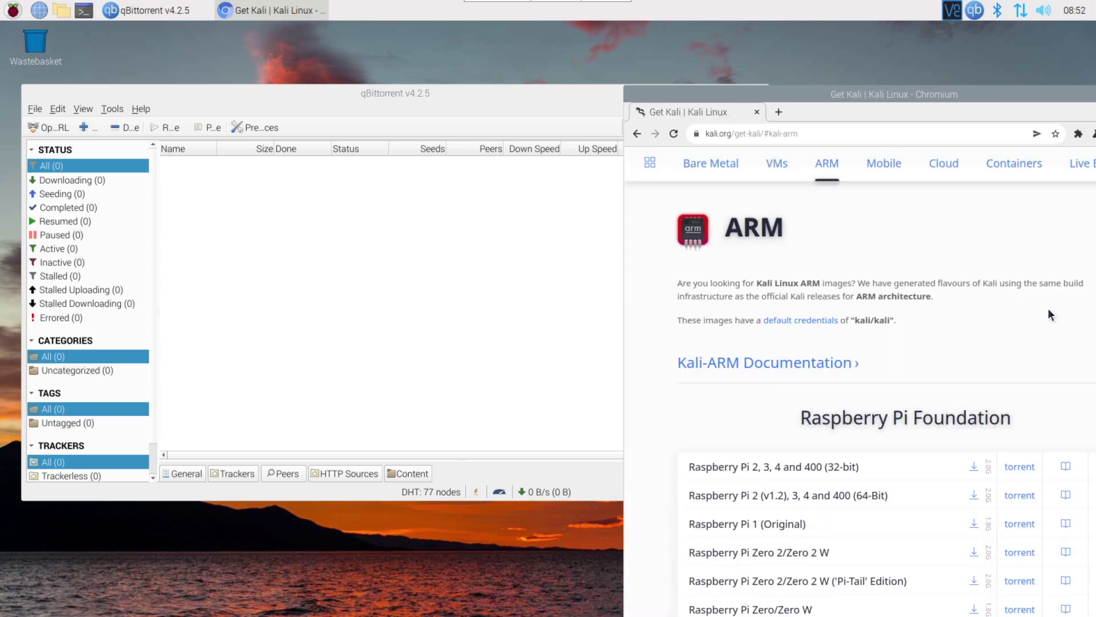
pyautogui.rightClick(1019, 466)
pyautogui.click(967, 387)
# - Add the kali-linux Raspberry Pi torrent to qBittorrent from the copied web link
pyautogui.click(229, 344)
pyautogui.click(84, 126)
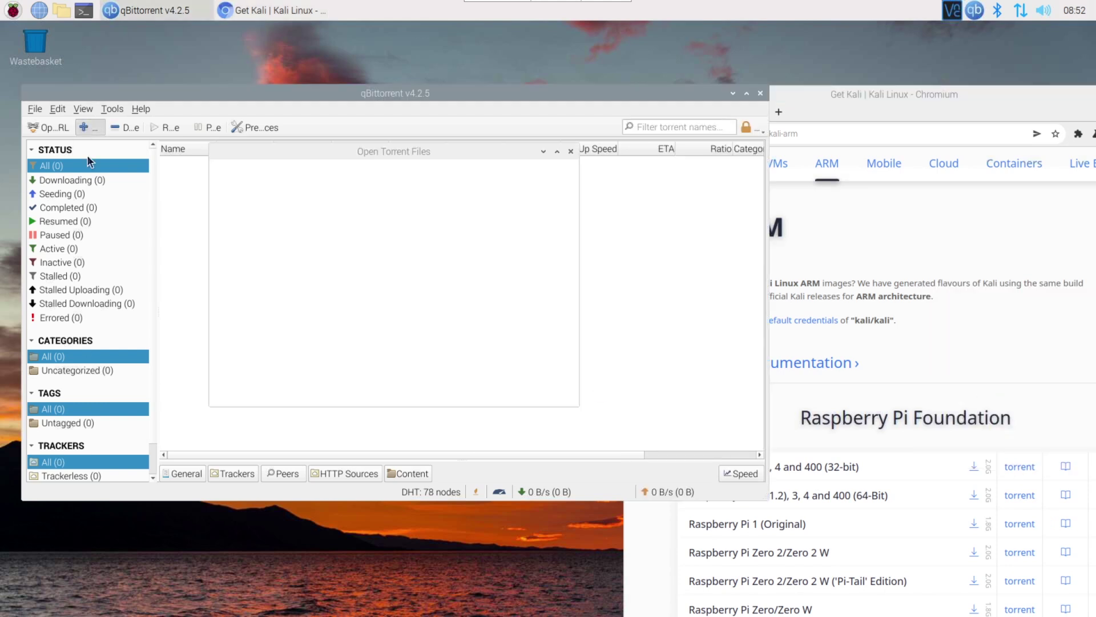
pyautogui.click(554, 387)
pyautogui.click(48, 127)
pyautogui.click(369, 331)
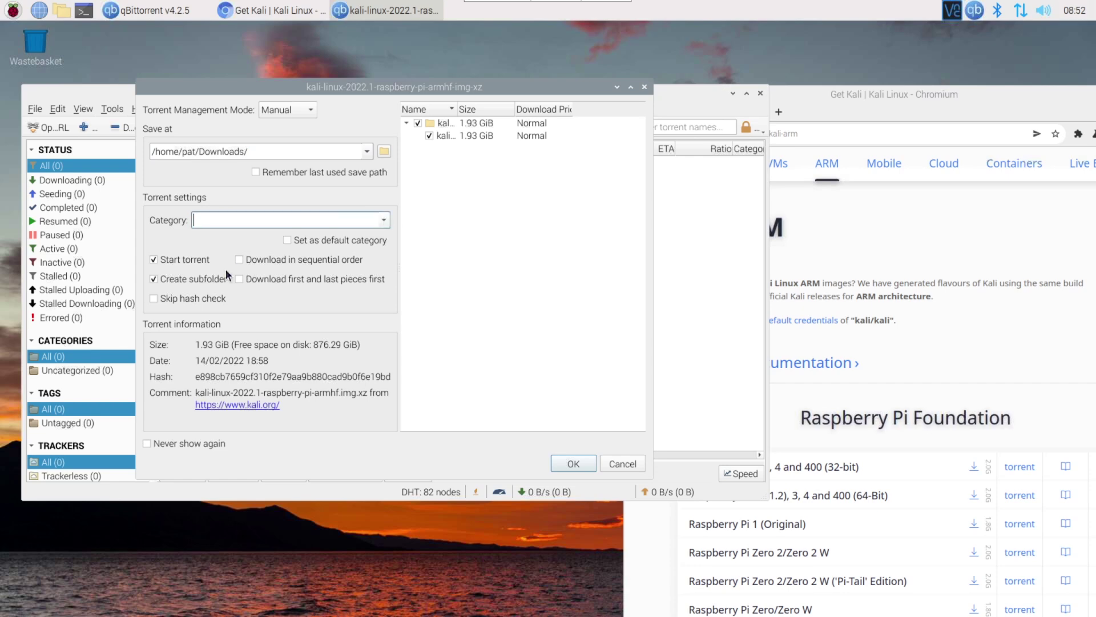
pyautogui.click(576, 462)
# - Select the new kali-linux torrent, maximize qBittorrent, and bring up the torrent's actions
pyautogui.click(308, 164)
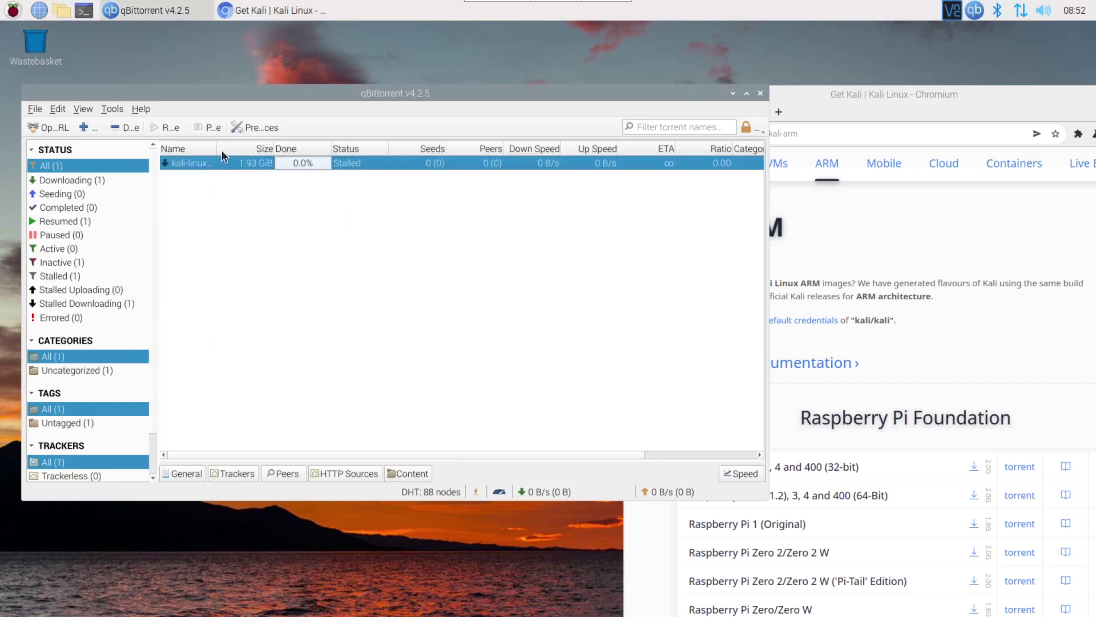
pyautogui.doubleClick(621, 94)
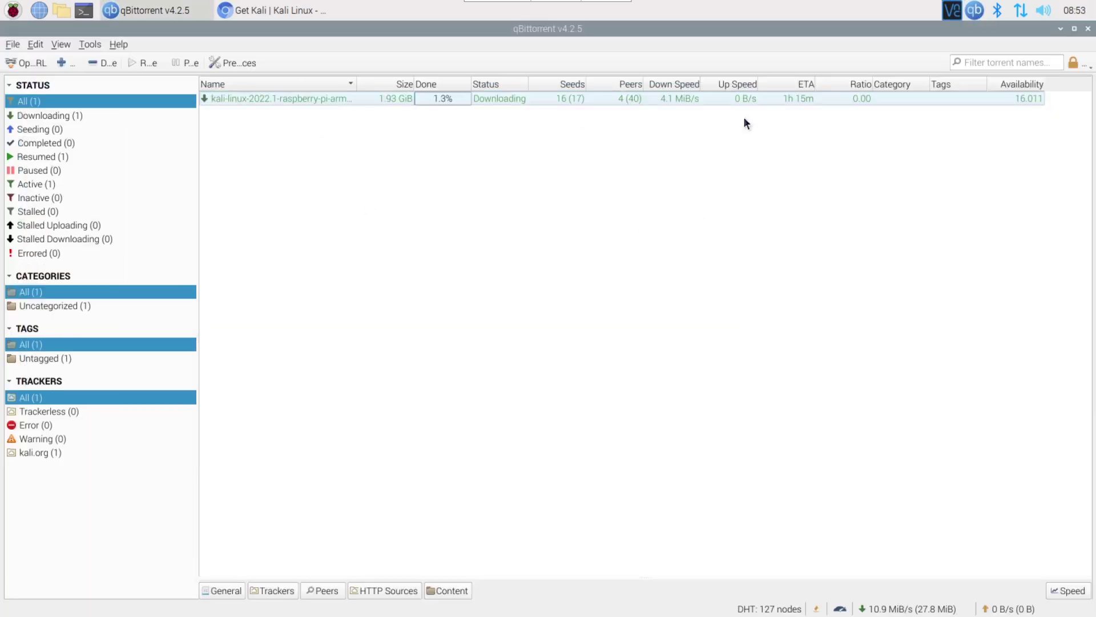
pyautogui.rightClick(290, 97)
# - Pause the kali-linux torrent and go to the Web UI page of Preferences
pyautogui.click(303, 103)
pyautogui.click(117, 45)
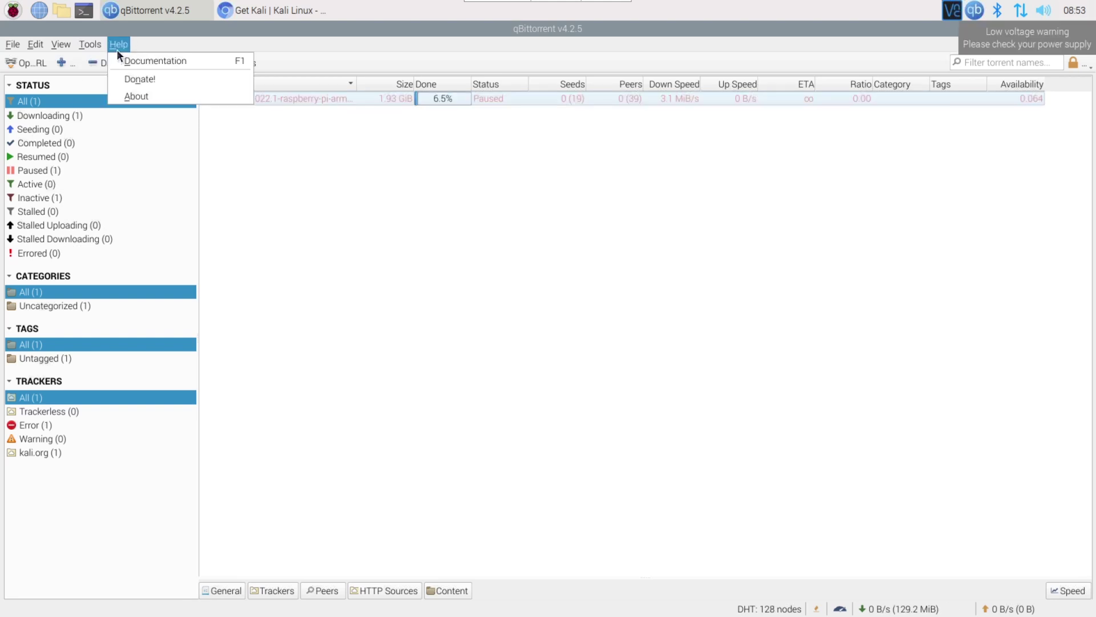
pyautogui.moveTo(89, 44)
pyautogui.click(122, 95)
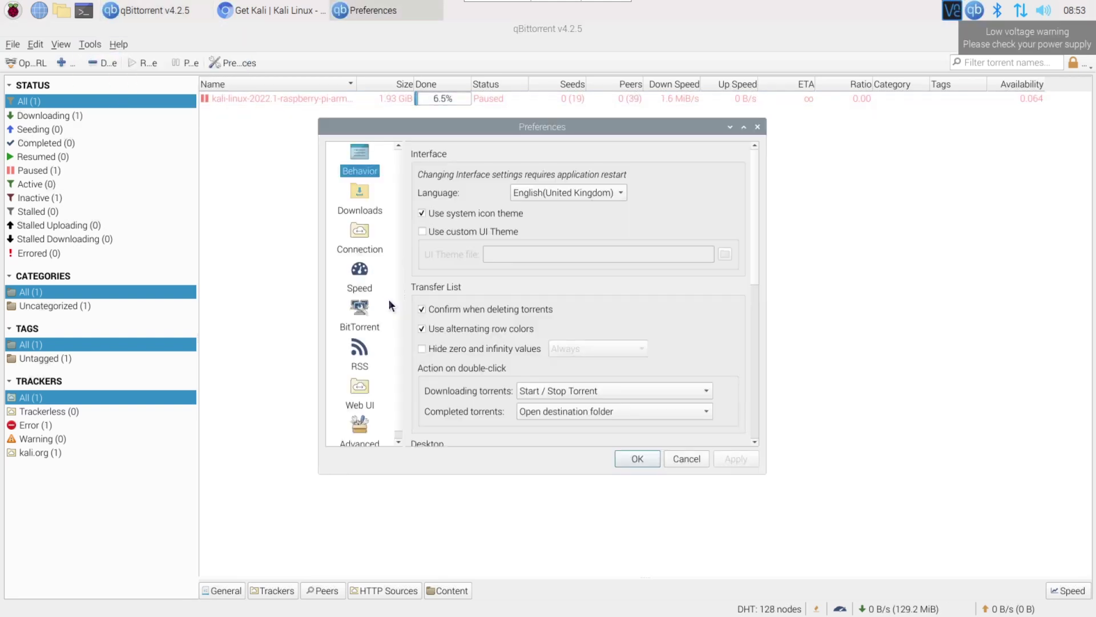
pyautogui.press('w')
# - Enable the Web User Interface on port 8080 and enter a new login password
pyautogui.click(415, 153)
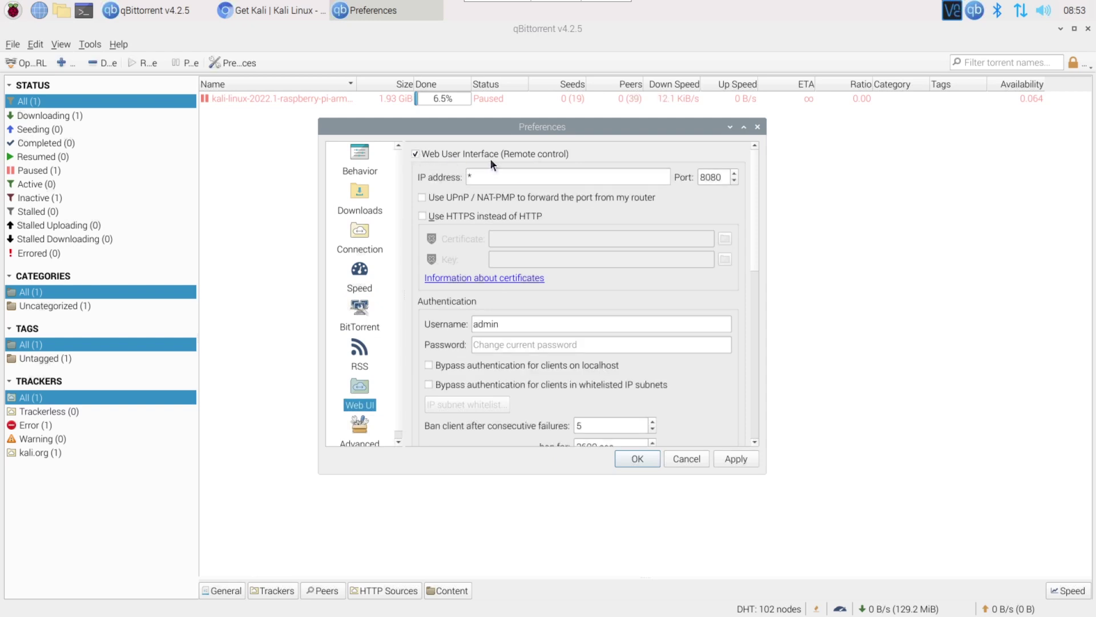
pyautogui.click(491, 345)
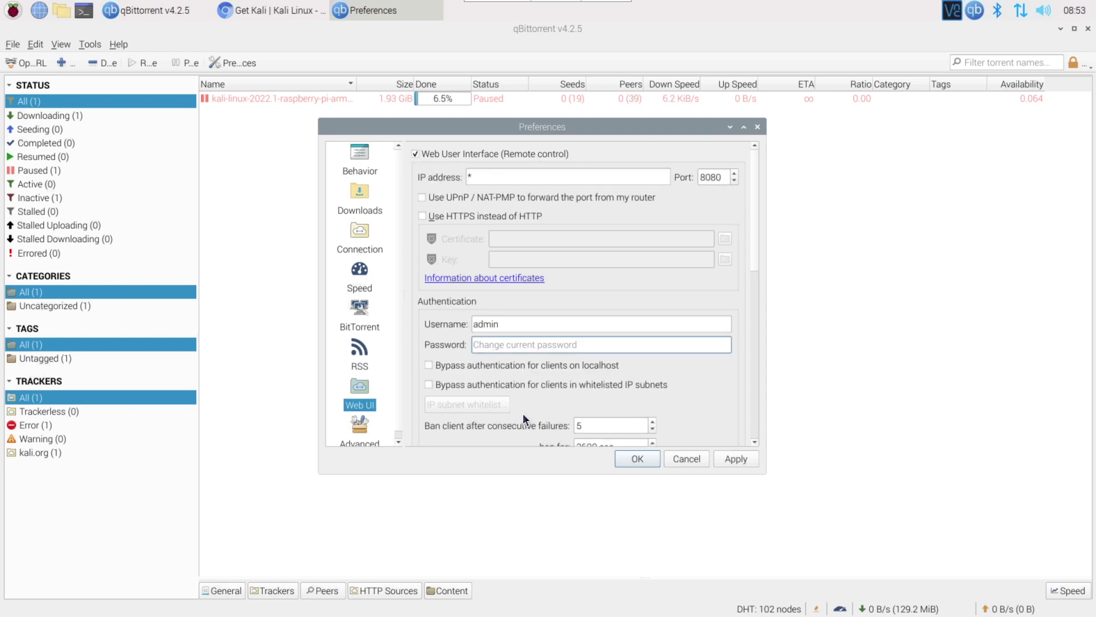
pyautogui.write('*********')
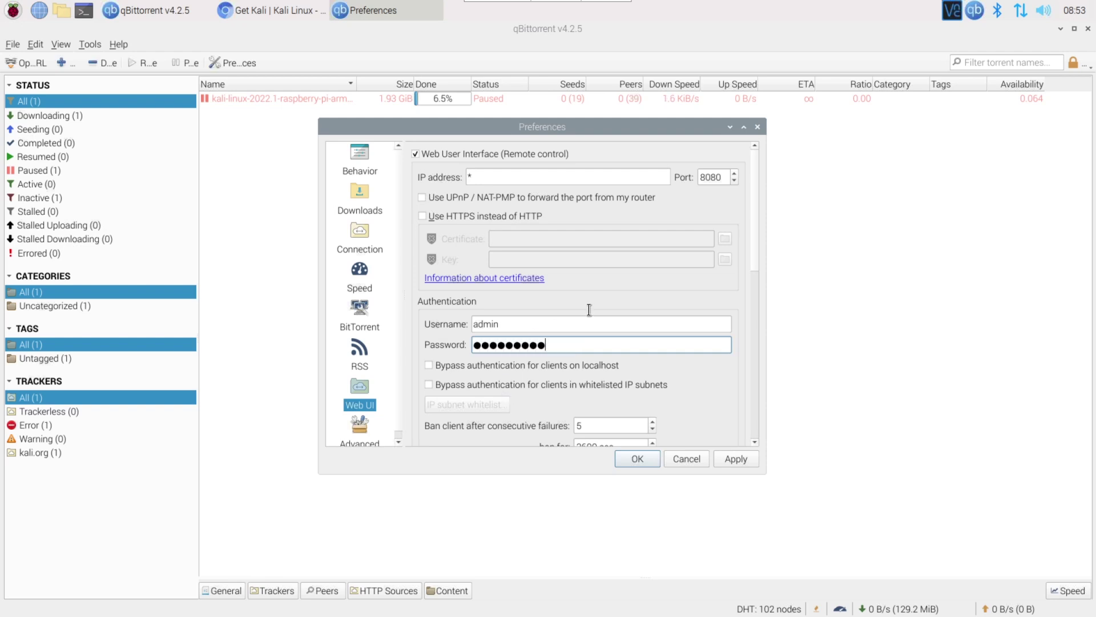
pyautogui.scroll(-1, 673, 369)
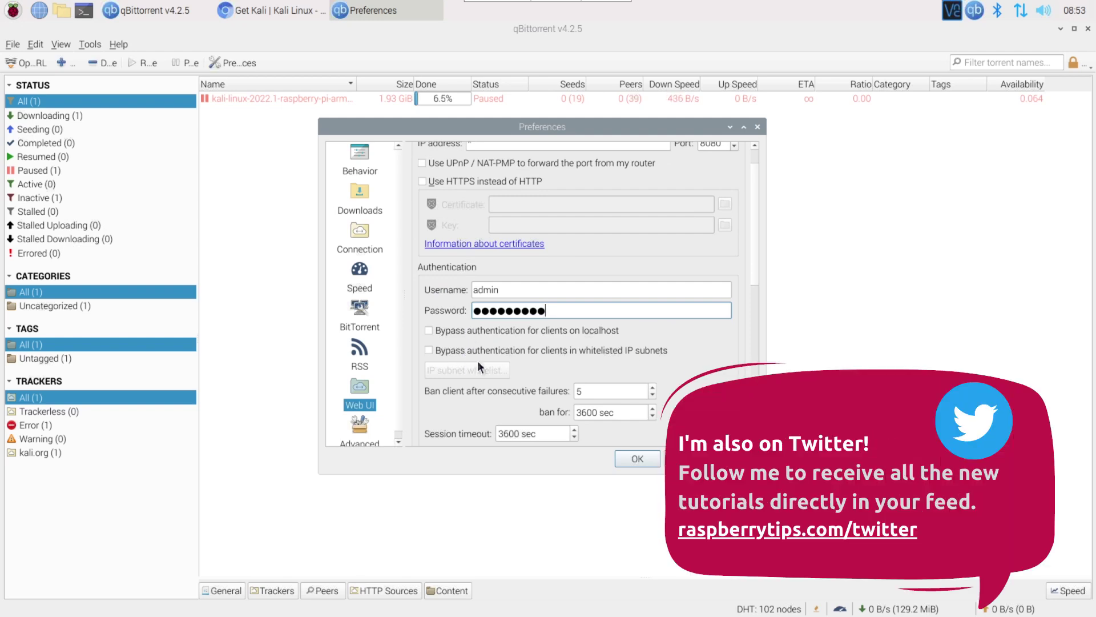
pyautogui.moveTo(757, 264); pyautogui.dragTo(754, 330)
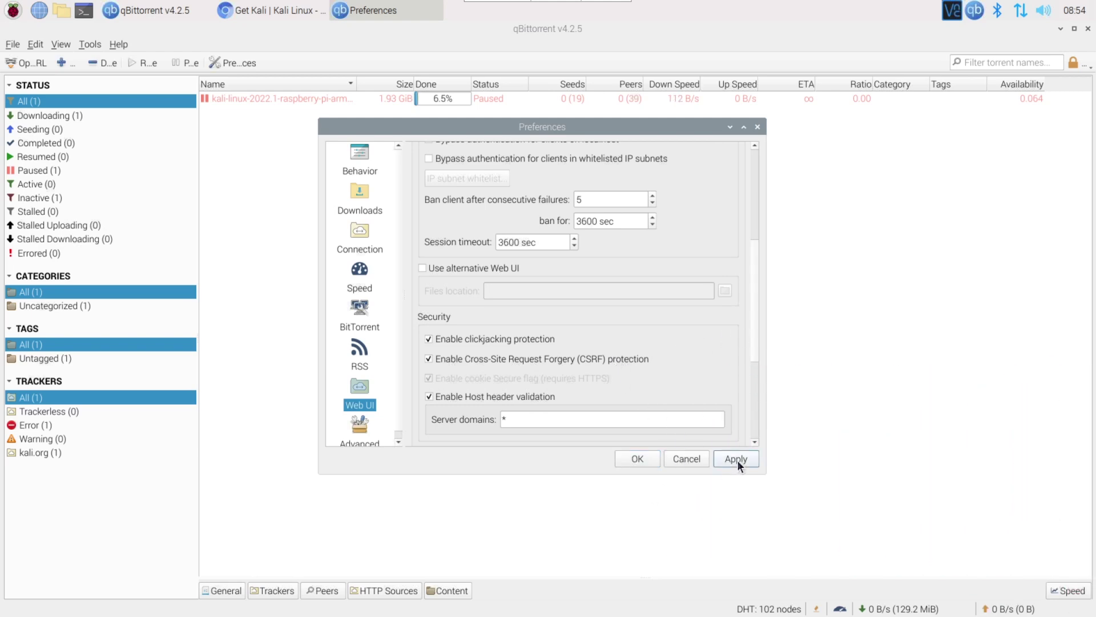
# - Save the preferences and log into the Web UI at 192.168.222.8:8080 as admin
pyautogui.click(635, 457)
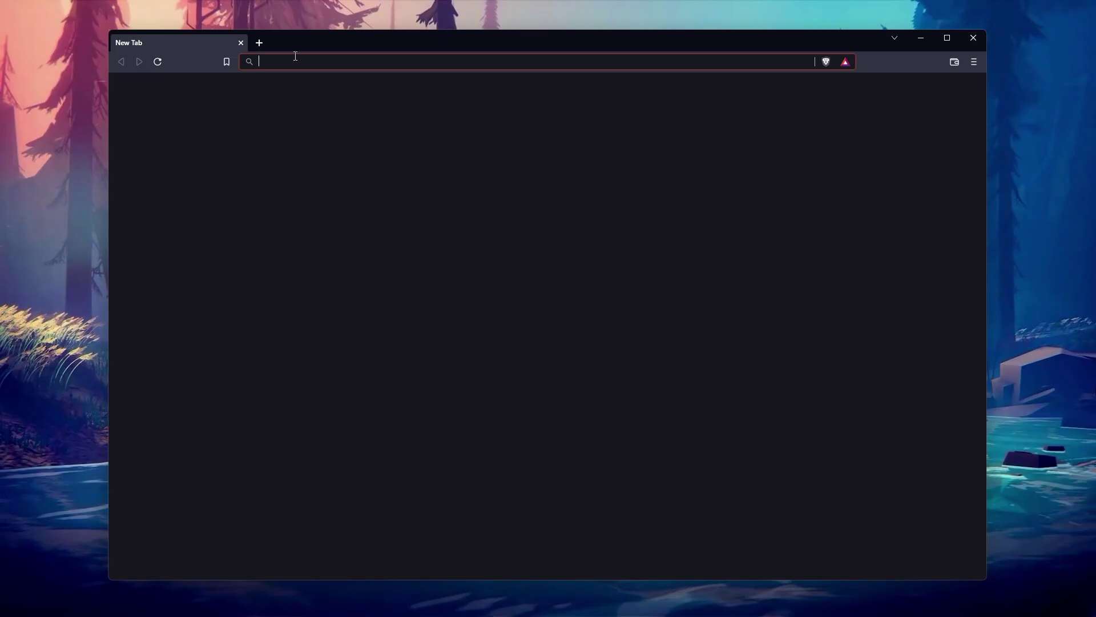
pyautogui.write('192.168.222.8:8080')
pyautogui.press('Return')
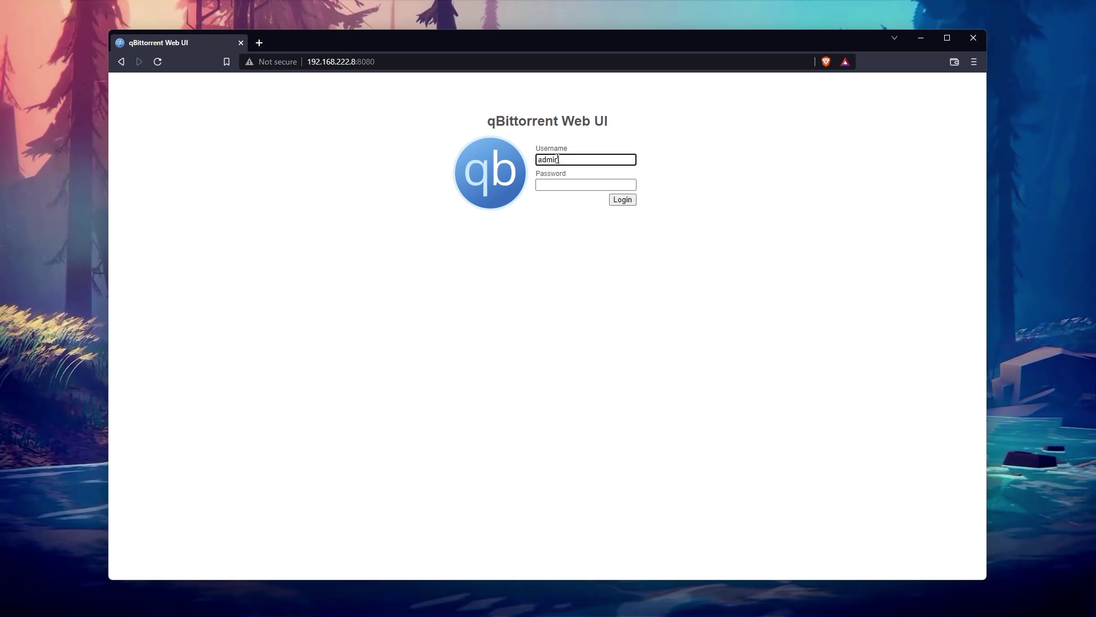
pyautogui.press('Tab')
pyautogui.write('adm')
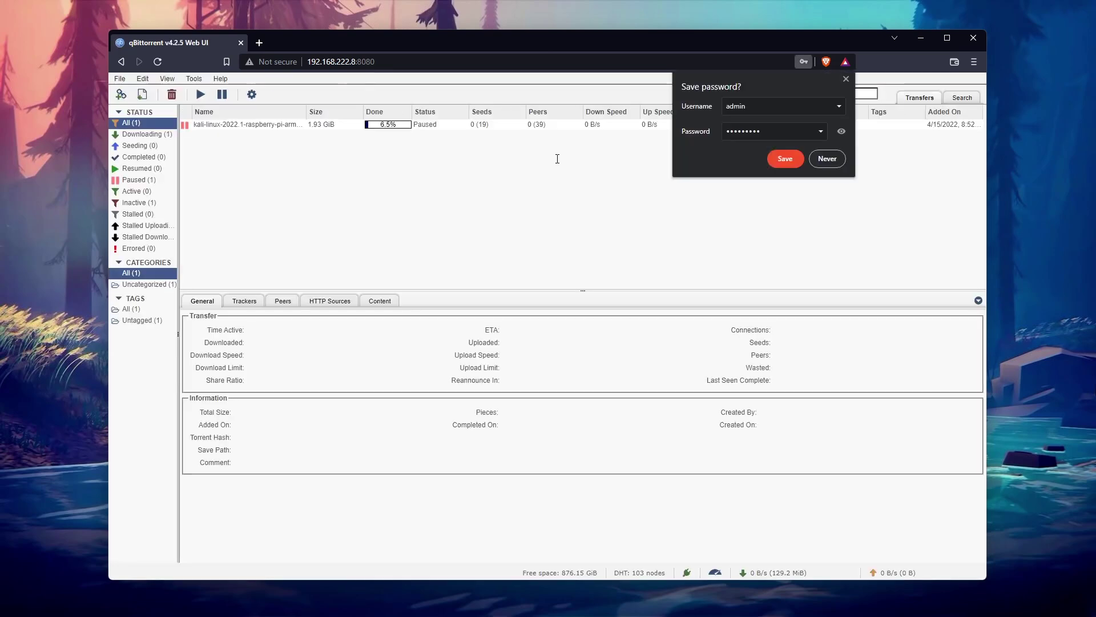
pyautogui.click(846, 79)
# - Resume the paused kali-linux torrent from the Web UI
pyautogui.click(255, 124)
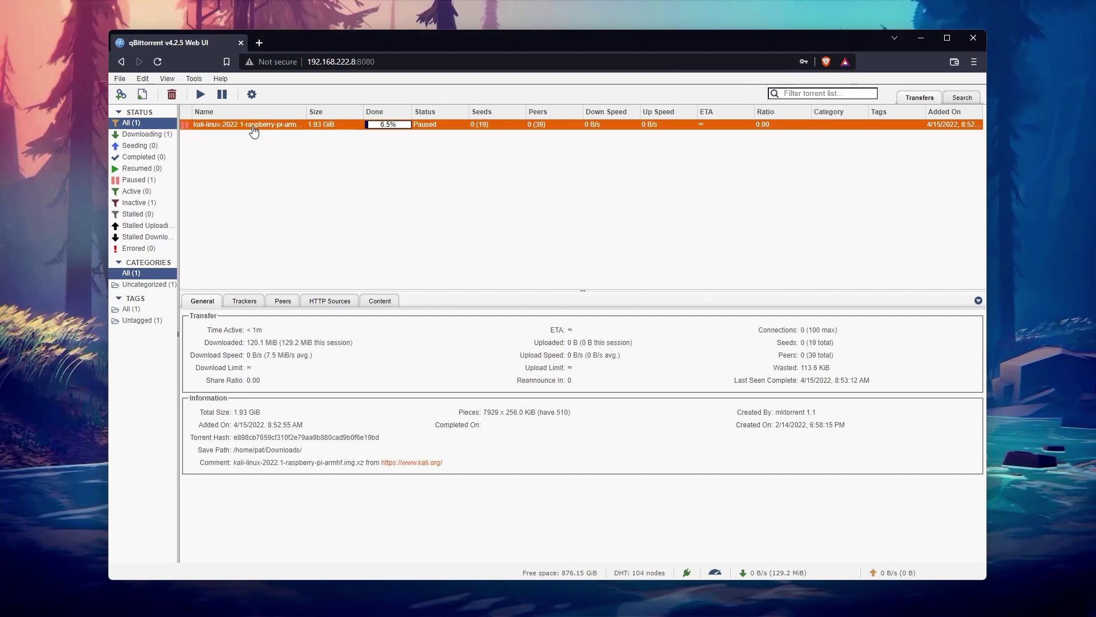
pyautogui.rightClick(293, 127)
pyautogui.click(323, 138)
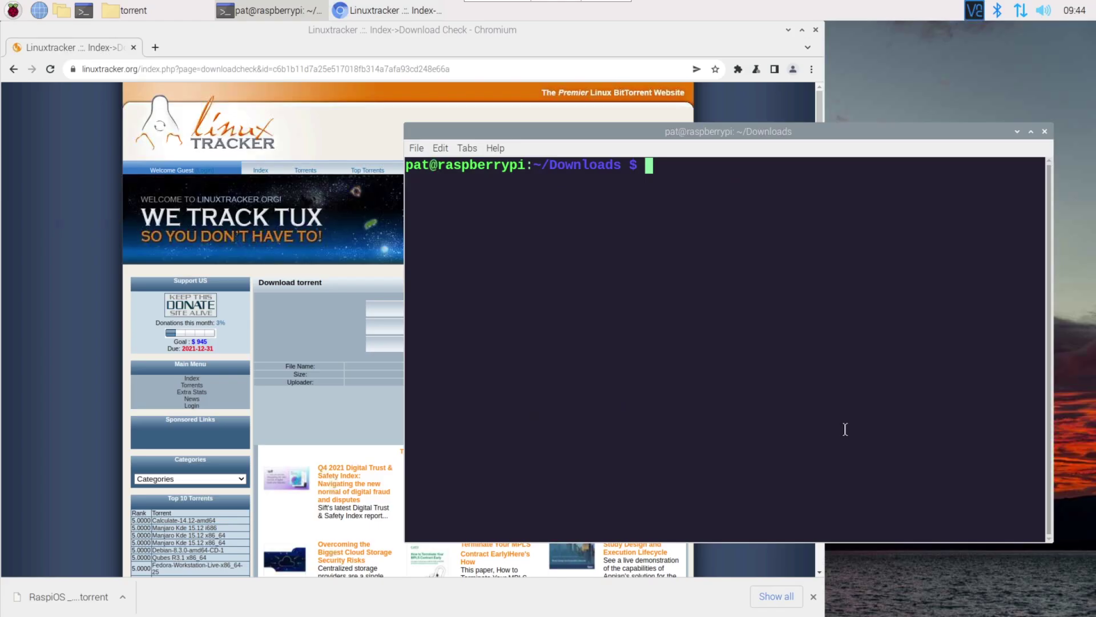
# - Run 'qbittorrent-nox --help' and highlight the daemon-mode option in its output
pyautogui.write('qbittorrent')
pyautogui.press('BackSpace')
pyautogui.press('BackSpace')
pyautogui.press('BackSpace')
pyautogui.write('r')
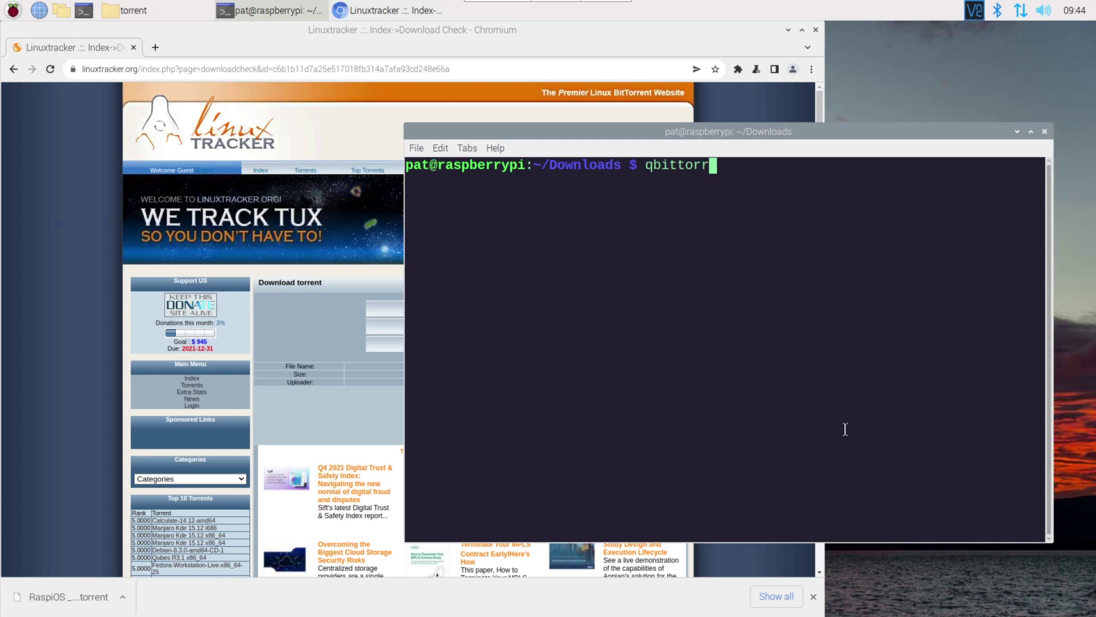
pyautogui.write('ent-nox --help')
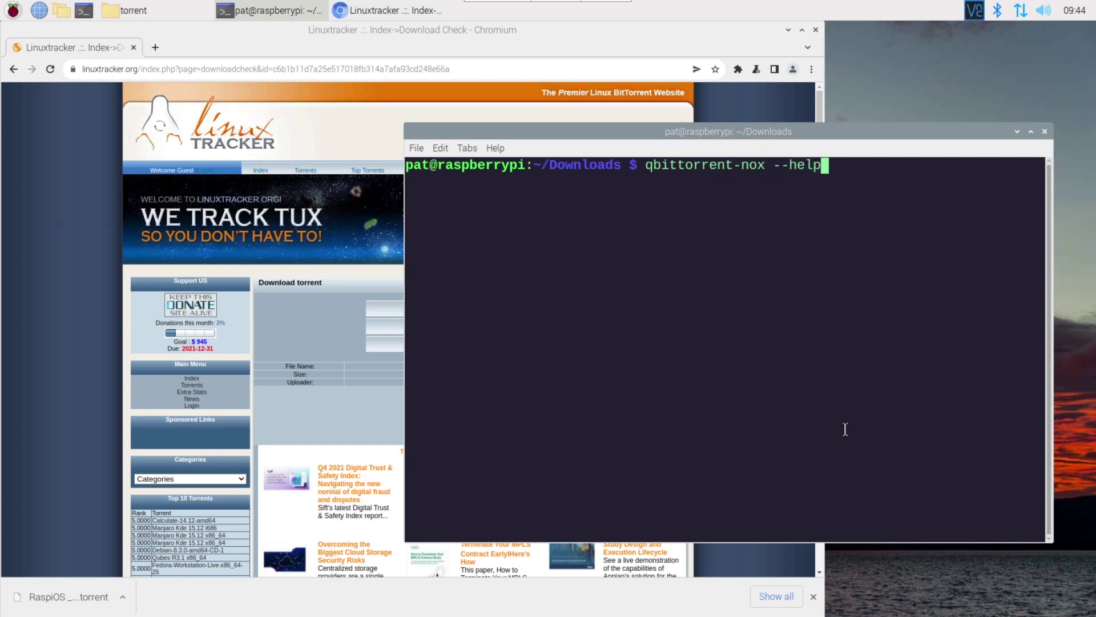
pyautogui.press('Return')
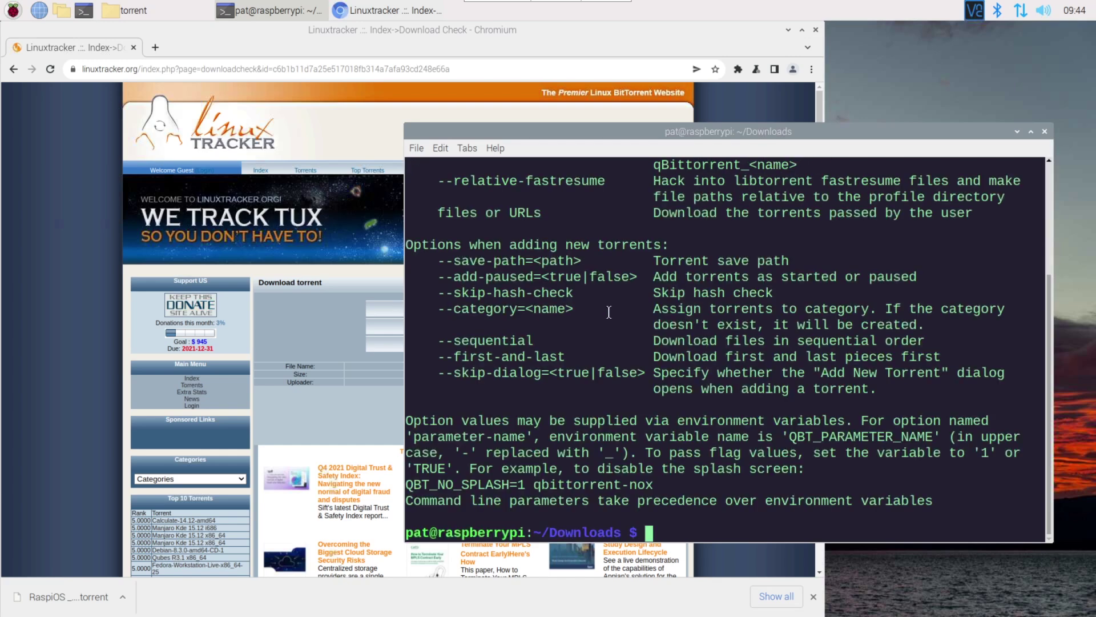
pyautogui.scroll(3, 621, 311)
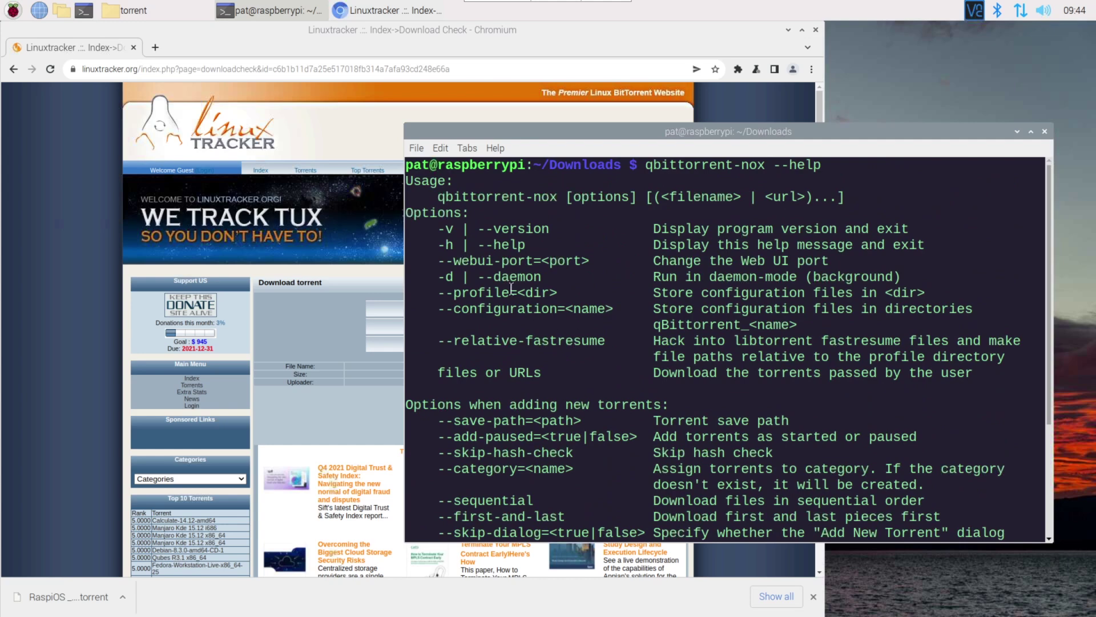
pyautogui.doubleClick(689, 278)
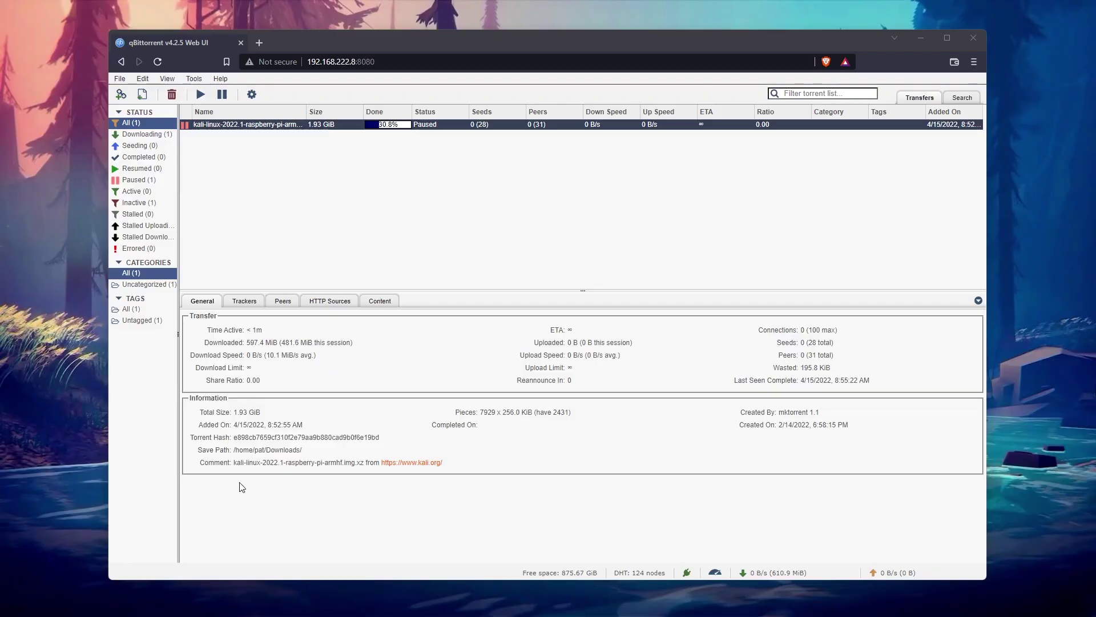
# - Open the Web UI's Search view and its Search plugins manager, which shows no plugins installed
pyautogui.click(360, 181)
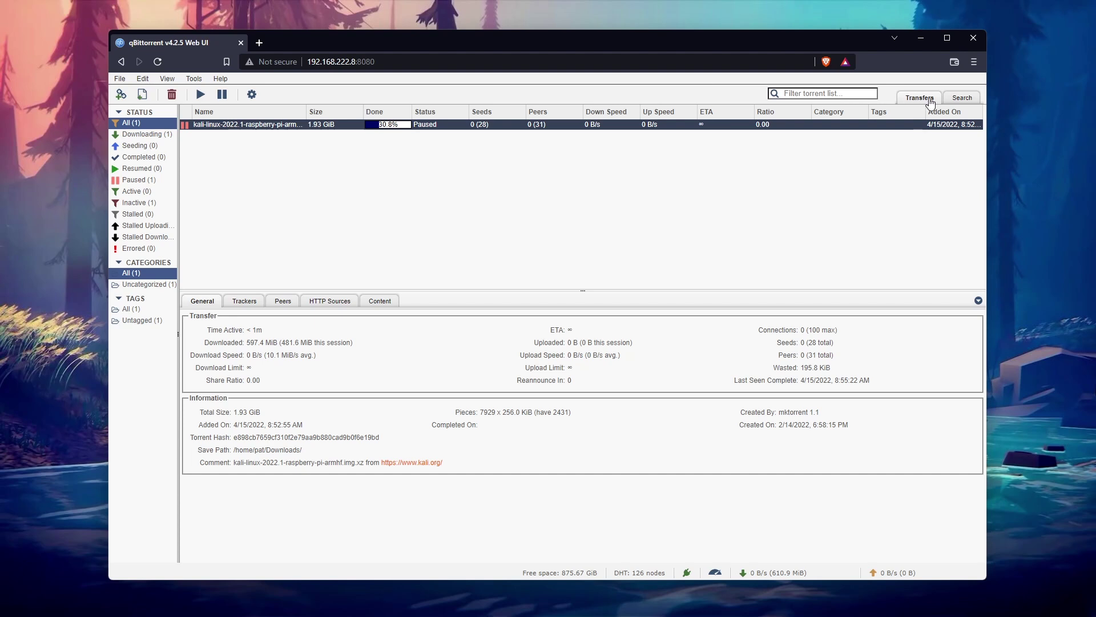
pyautogui.click(964, 99)
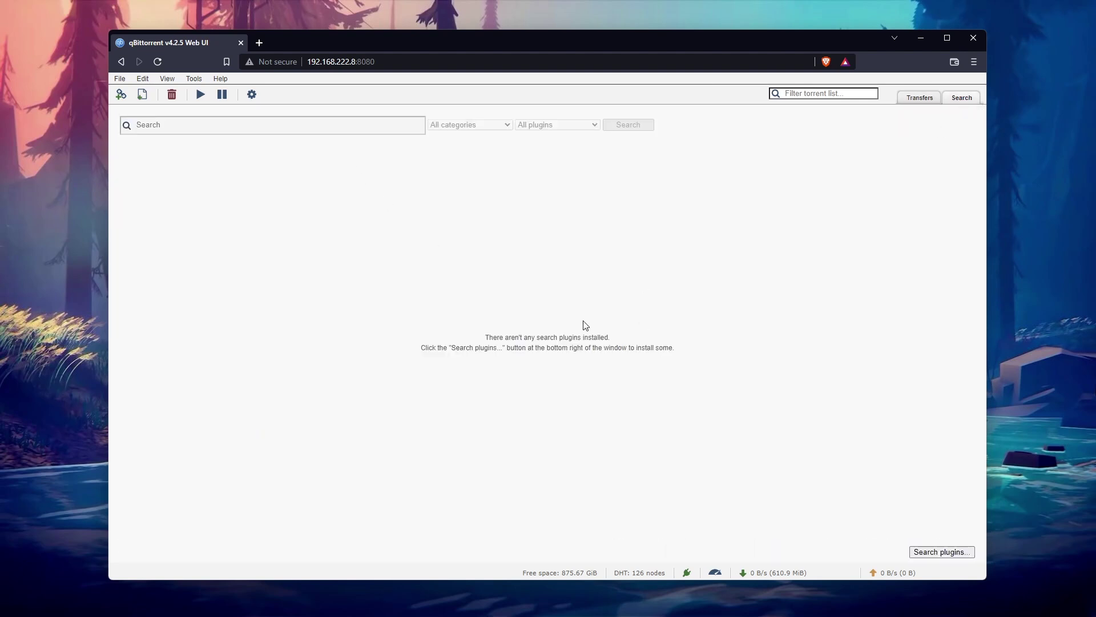
pyautogui.moveTo(486, 342); pyautogui.dragTo(680, 343)
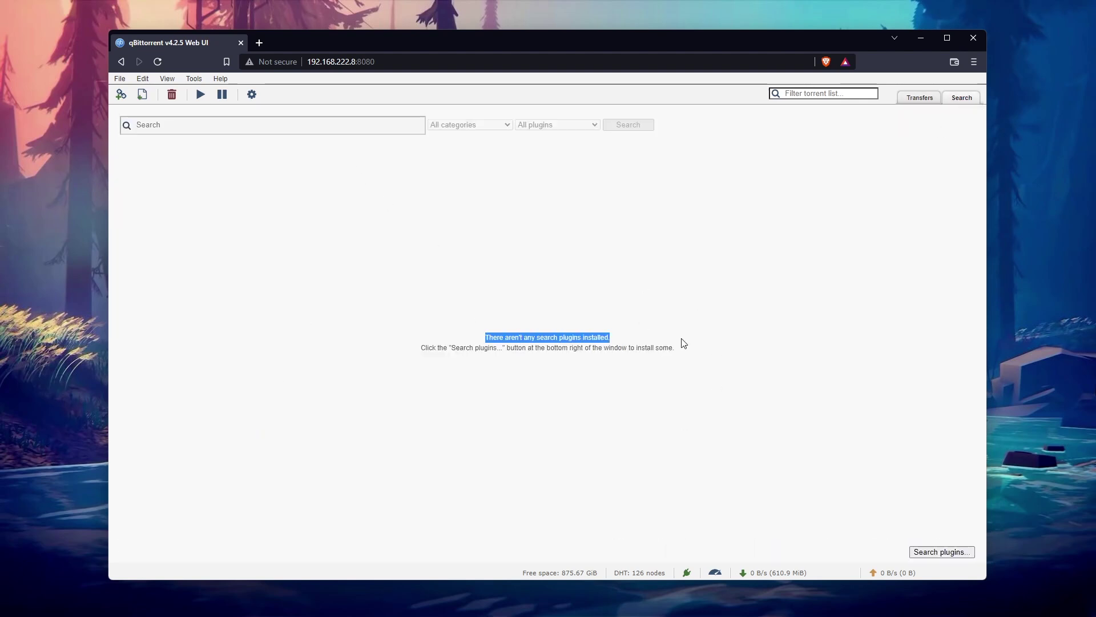
pyautogui.click(741, 393)
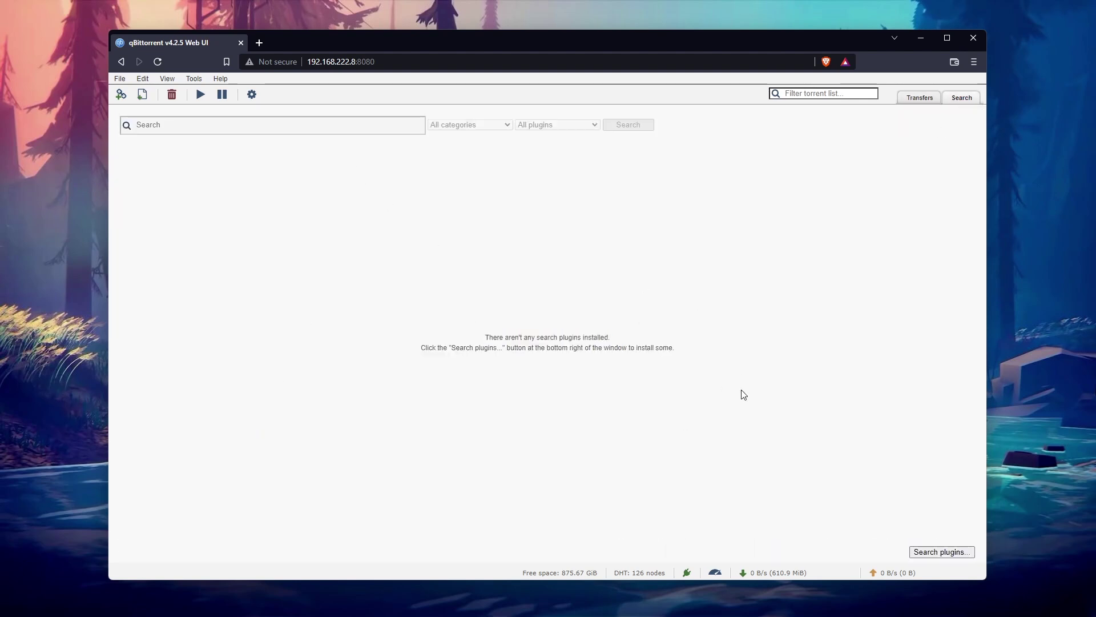
pyautogui.click(942, 552)
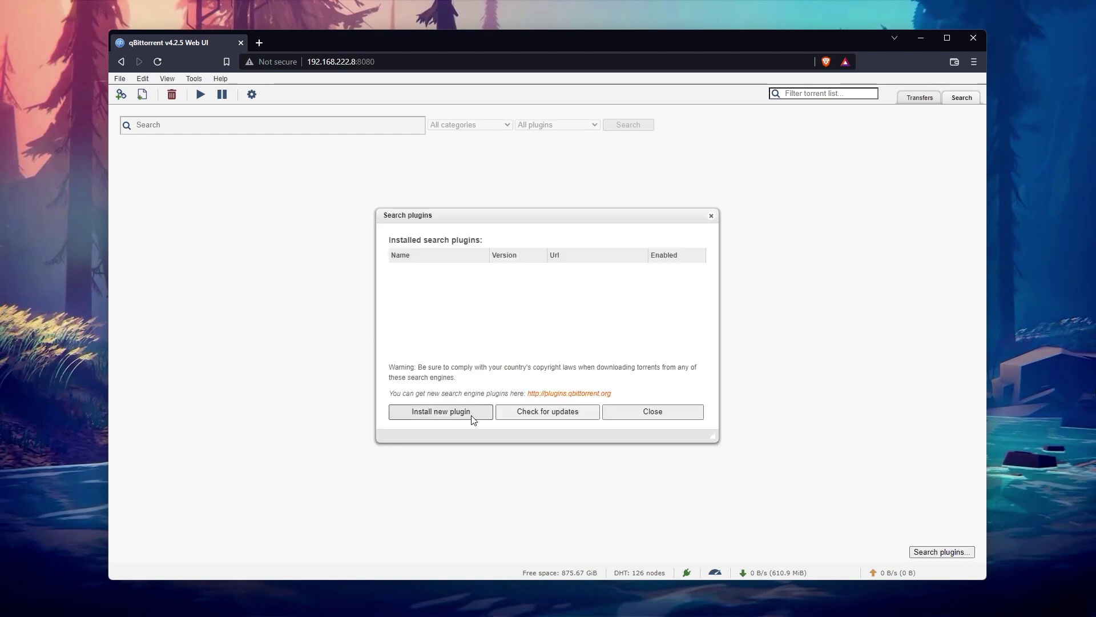
# - Open the plugins.qbittorrent.org wiki and copy the Linux Tracker plugin's download link
pyautogui.click(579, 394)
pyautogui.scroll(-1, 365, 213)
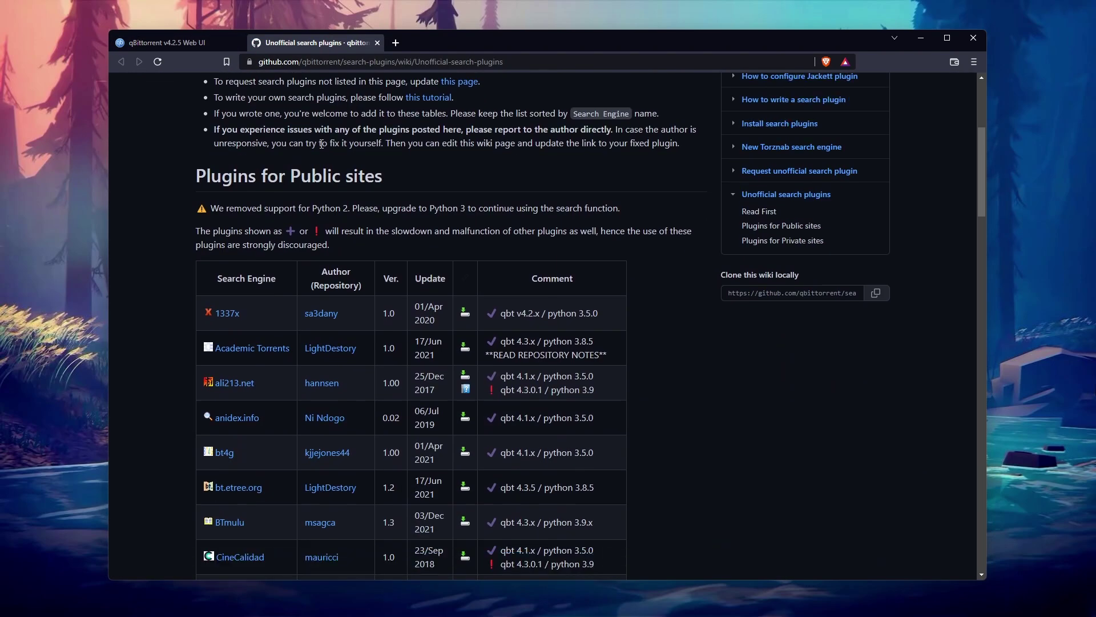
pyautogui.scroll(-2, 322, 143)
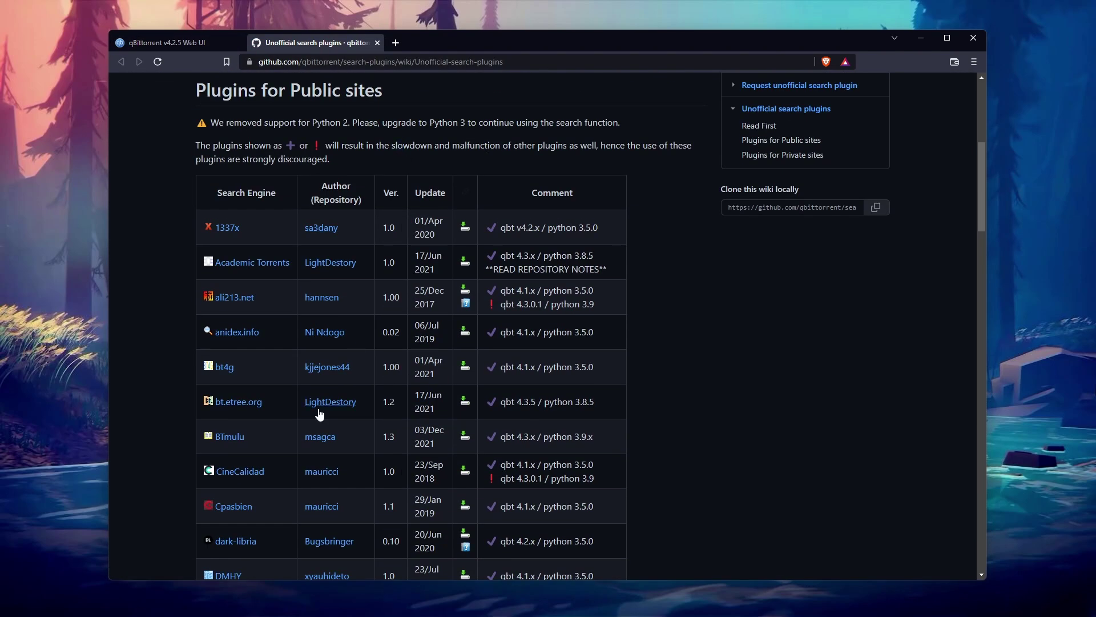
pyautogui.scroll(-7, 320, 413)
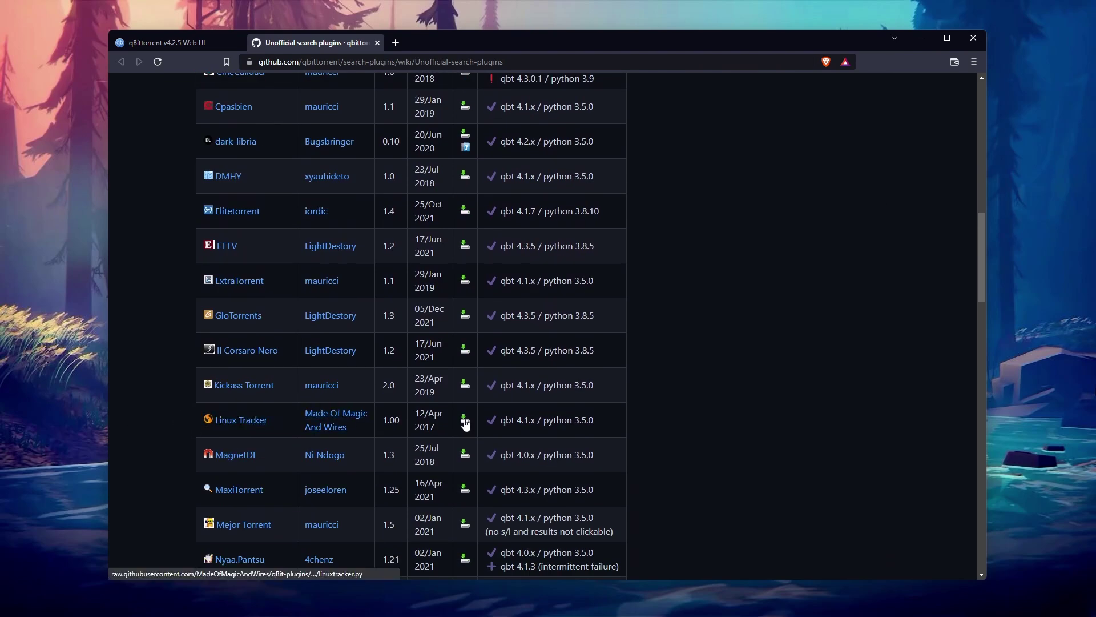
pyautogui.rightClick(465, 423)
pyautogui.click(497, 299)
pyautogui.hotkey('ctrl', 'Tab')
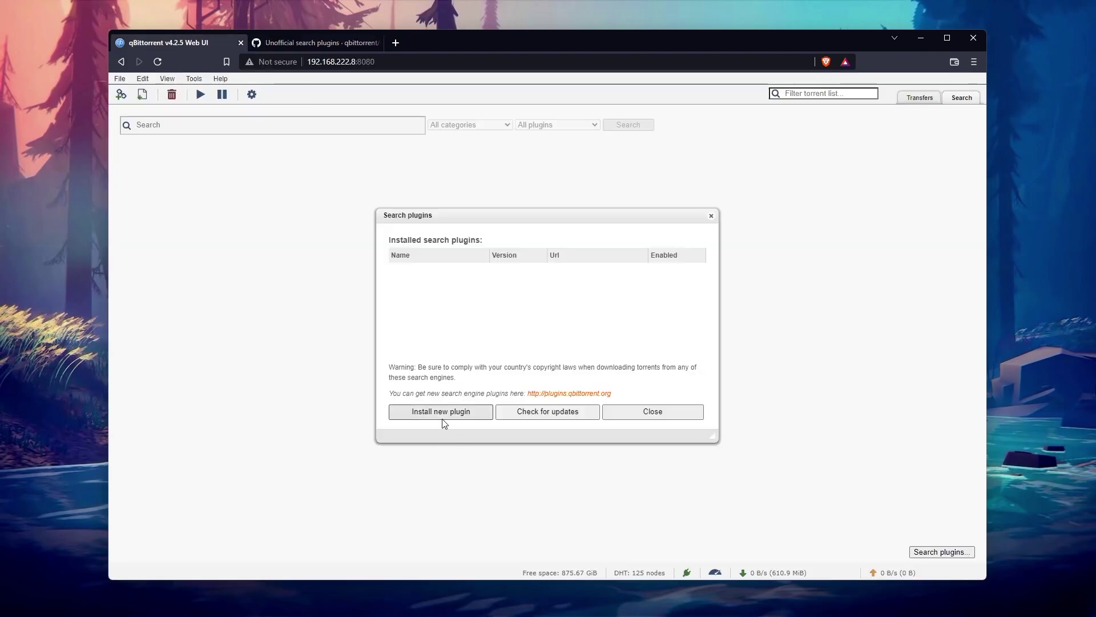
# - Install the Linux Tracker search plugin from the copied link URL
pyautogui.click(443, 415)
pyautogui.rightClick(483, 321)
pyautogui.click(491, 431)
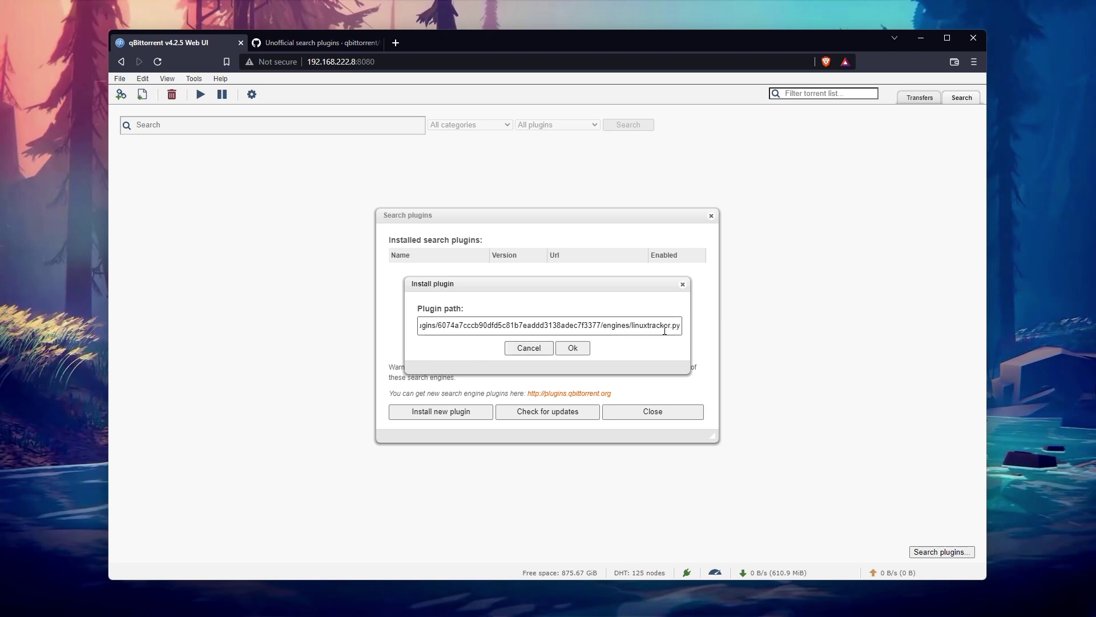
pyautogui.moveTo(665, 330); pyautogui.dragTo(681, 326)
pyautogui.click(573, 347)
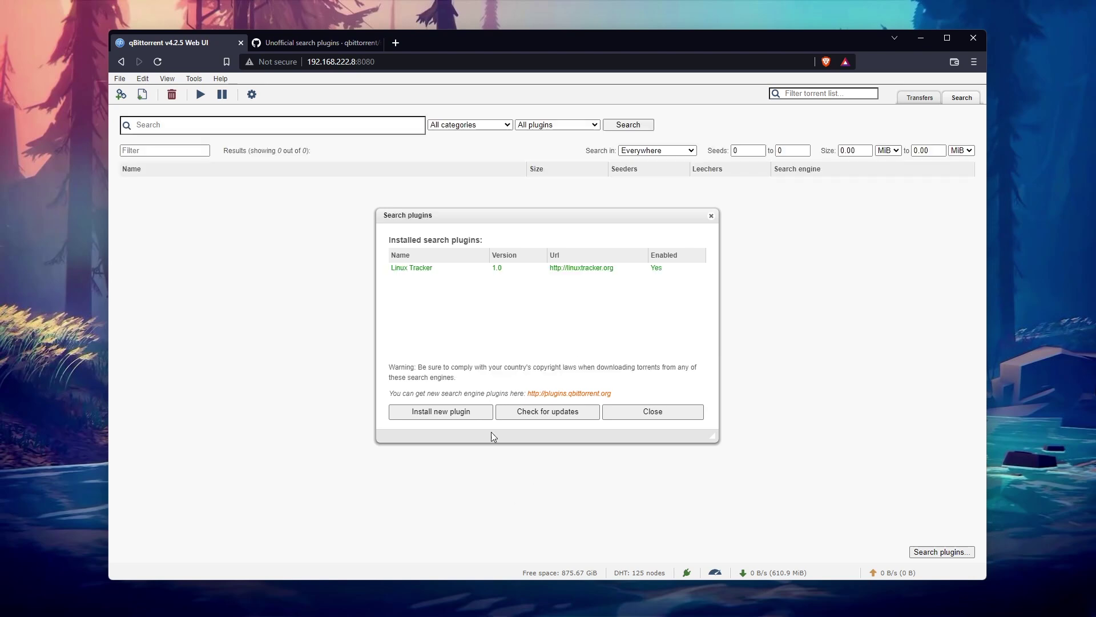
# - Close the plugin list and search for 'raspberry pi'
pyautogui.click(613, 415)
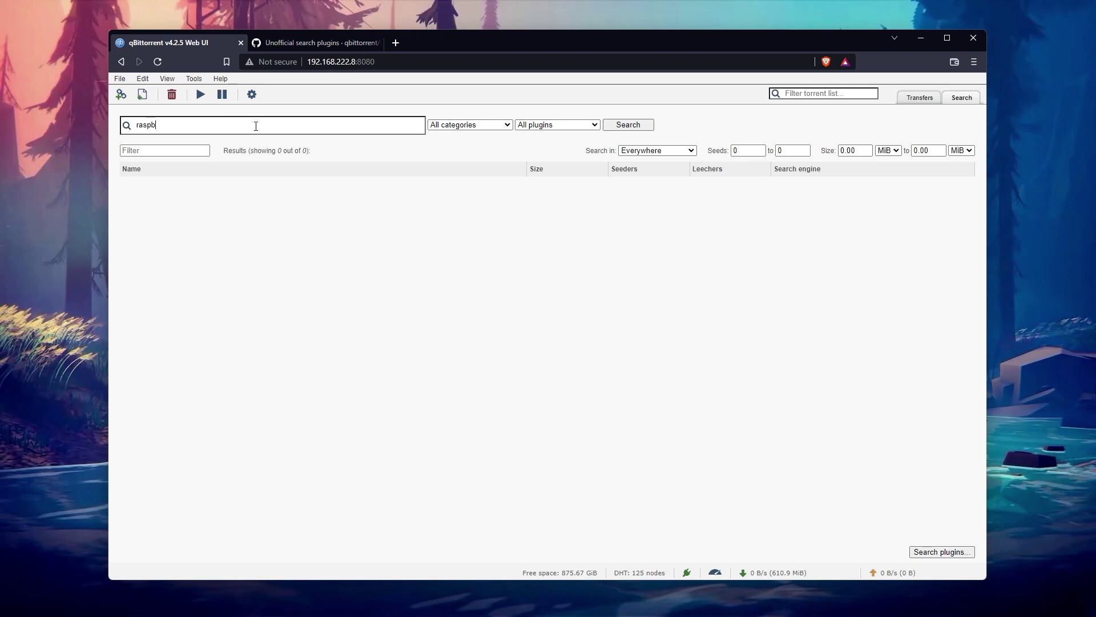
pyautogui.press('Return')
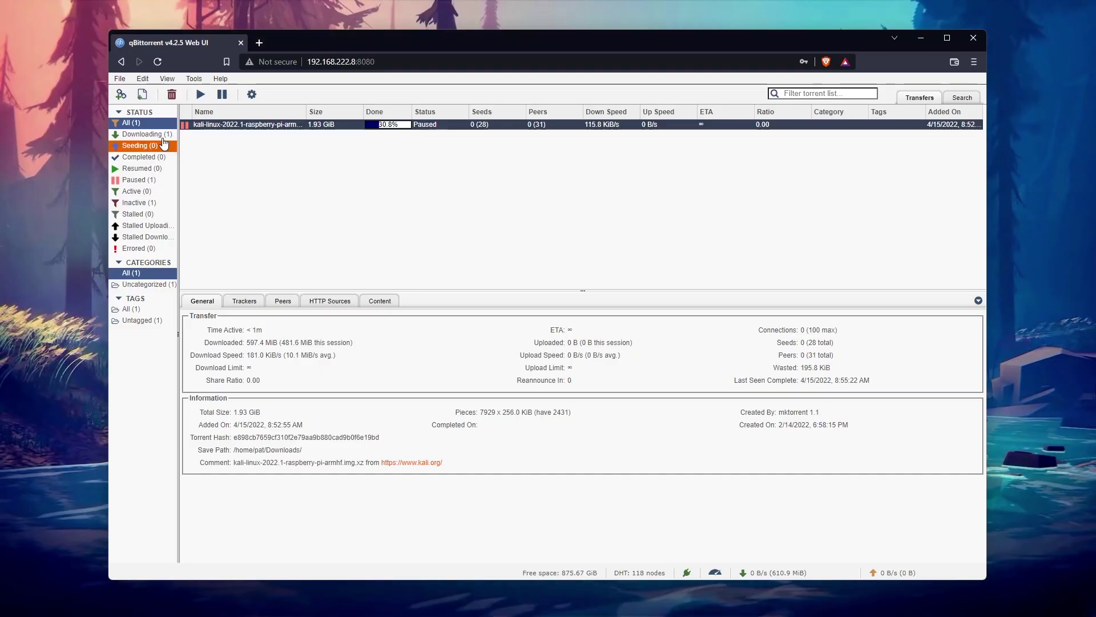
pyautogui.click(194, 78)
# - Open Tools > Options and review the Downloads tab's default save path
pyautogui.click(212, 93)
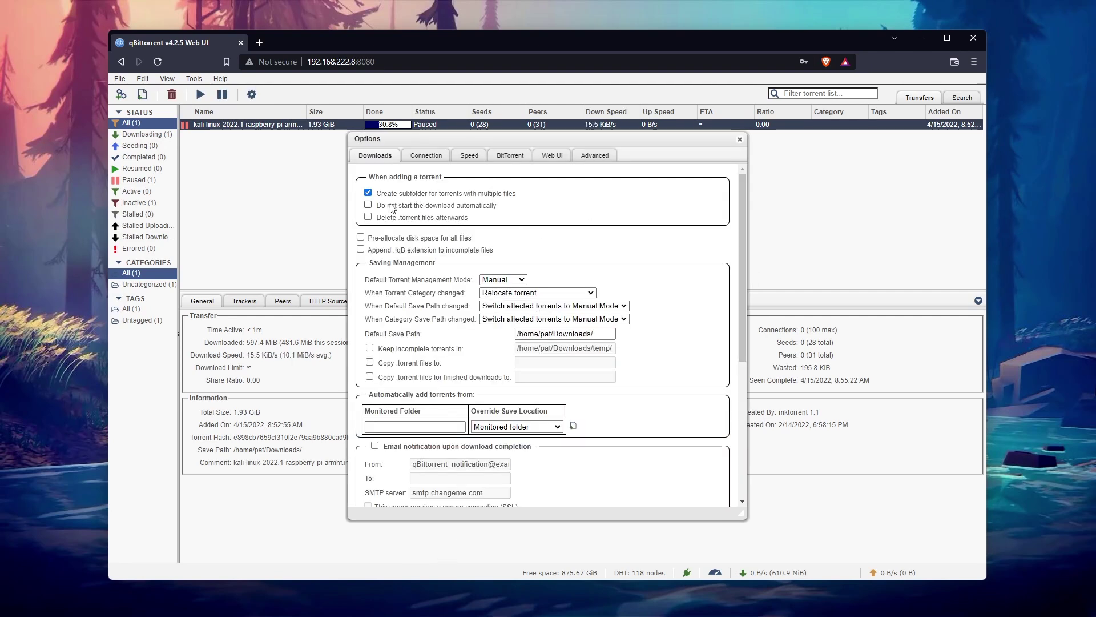
pyautogui.moveTo(744, 238); pyautogui.dragTo(742, 299)
pyautogui.moveTo(394, 223); pyautogui.dragTo(397, 227)
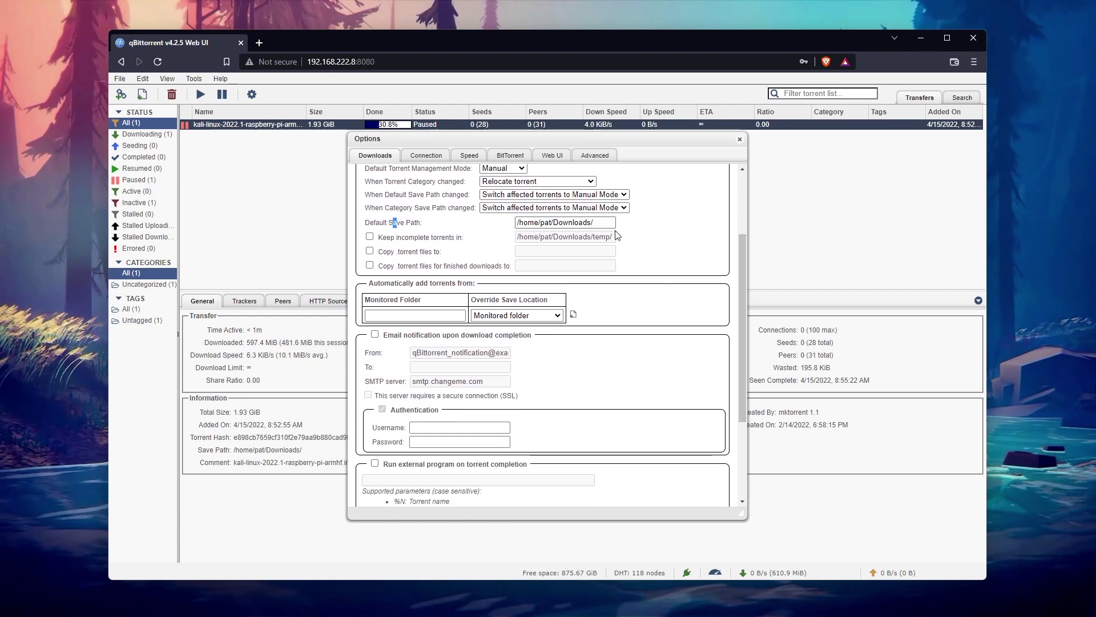
pyautogui.click(594, 223)
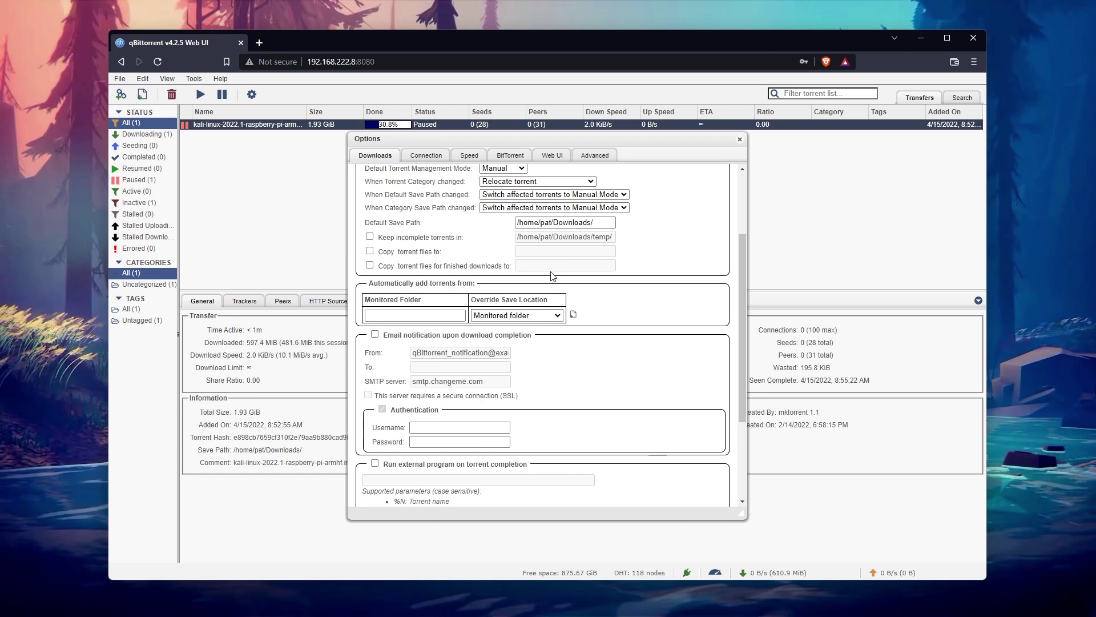
pyautogui.moveTo(745, 258); pyautogui.dragTo(745, 282)
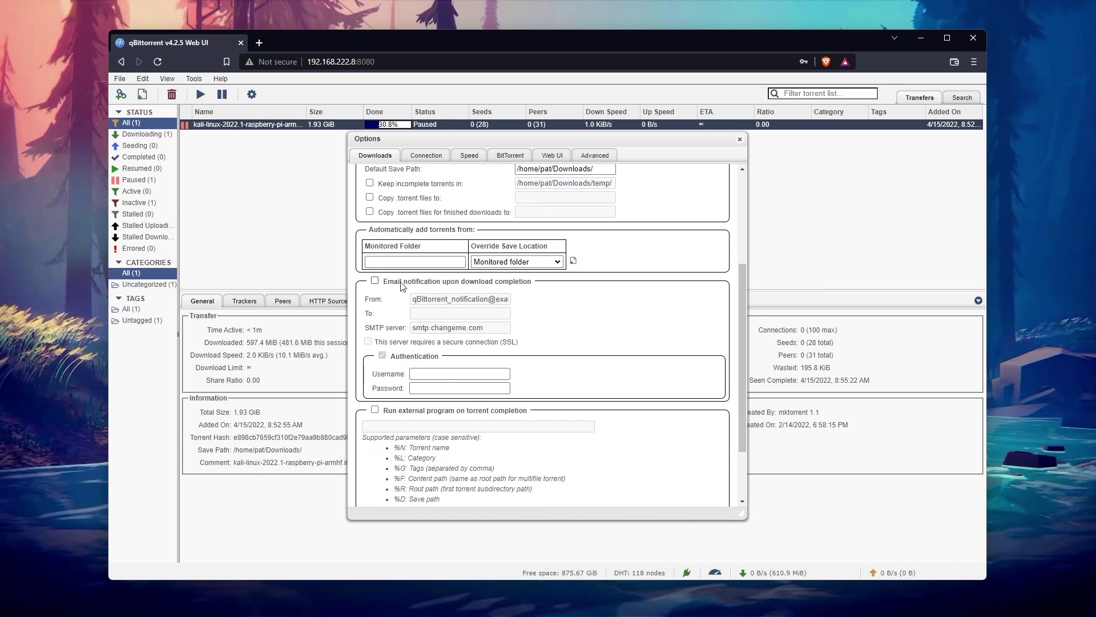
# - Set the SMTP server to smtp.gmail.com with SSL, leaving email notification unticked
pyautogui.click(400, 281)
pyautogui.moveTo(491, 330); pyautogui.dragTo(432, 329)
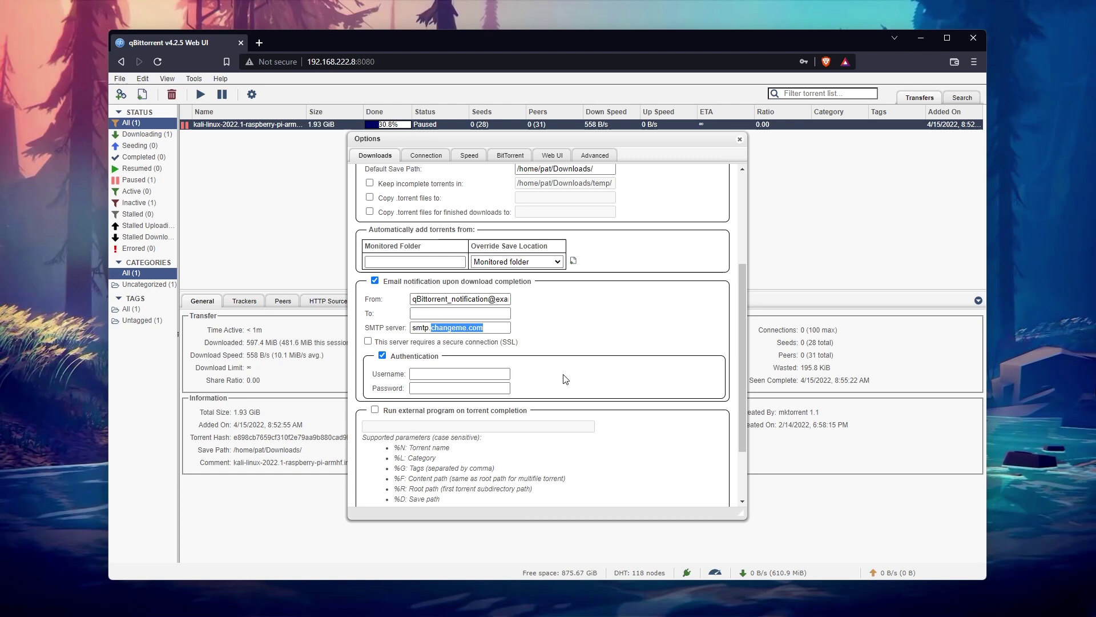
pyautogui.write('gmail')
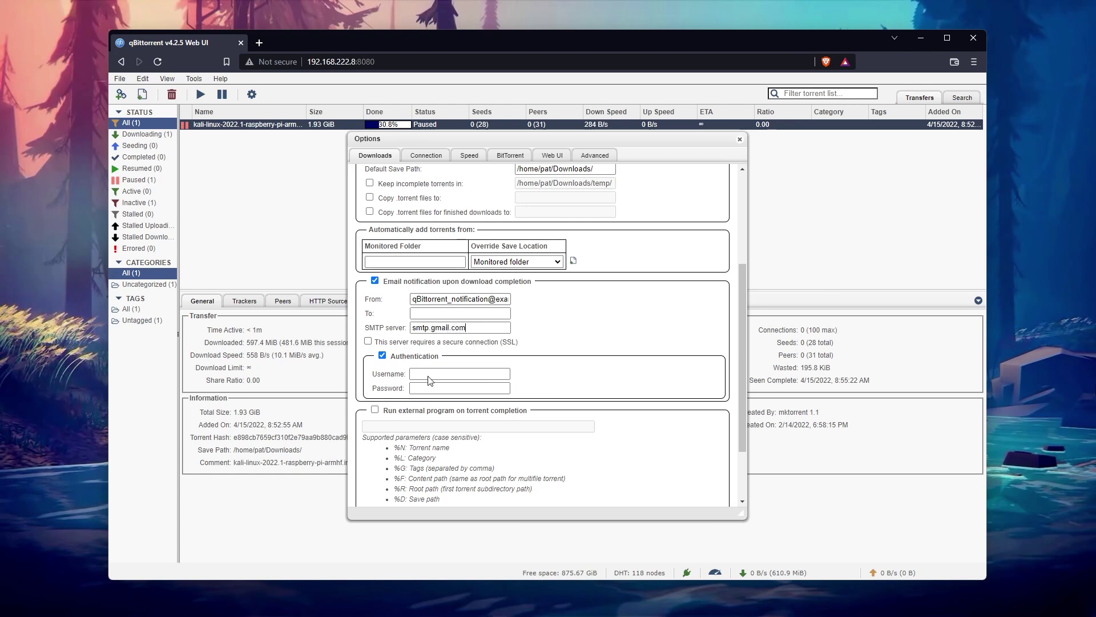
pyautogui.click(368, 342)
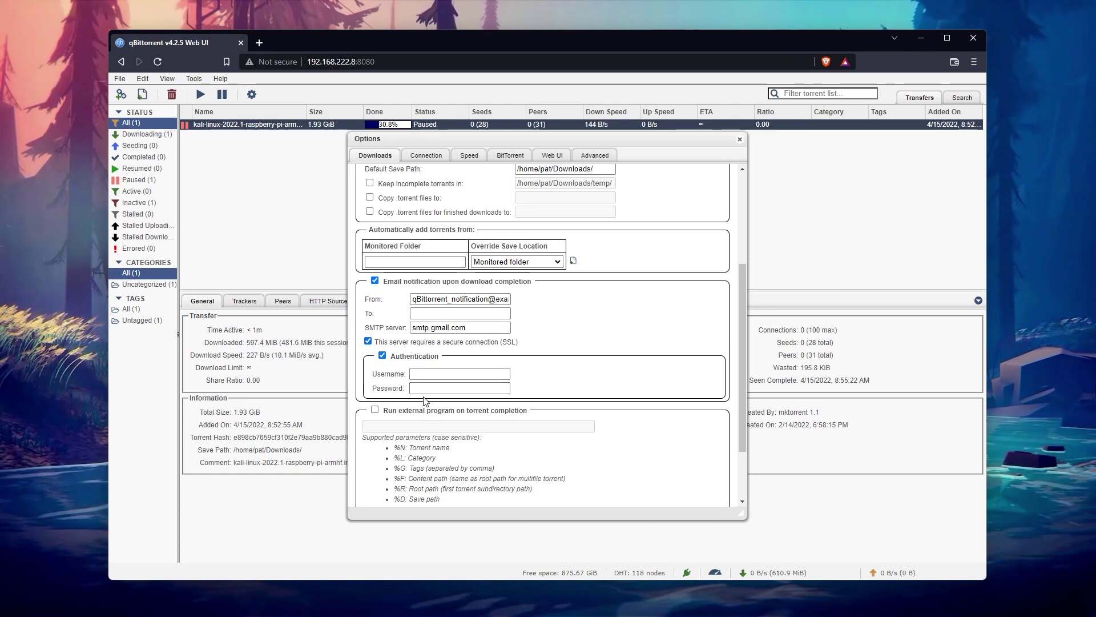
pyautogui.click(374, 281)
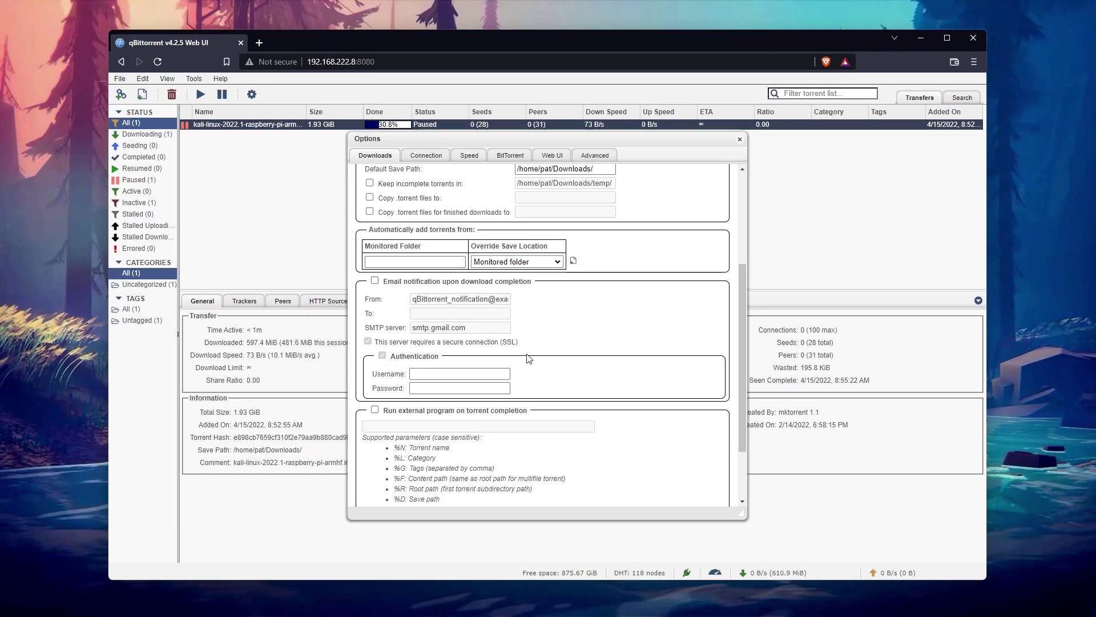
pyautogui.scroll(-3, 557, 357)
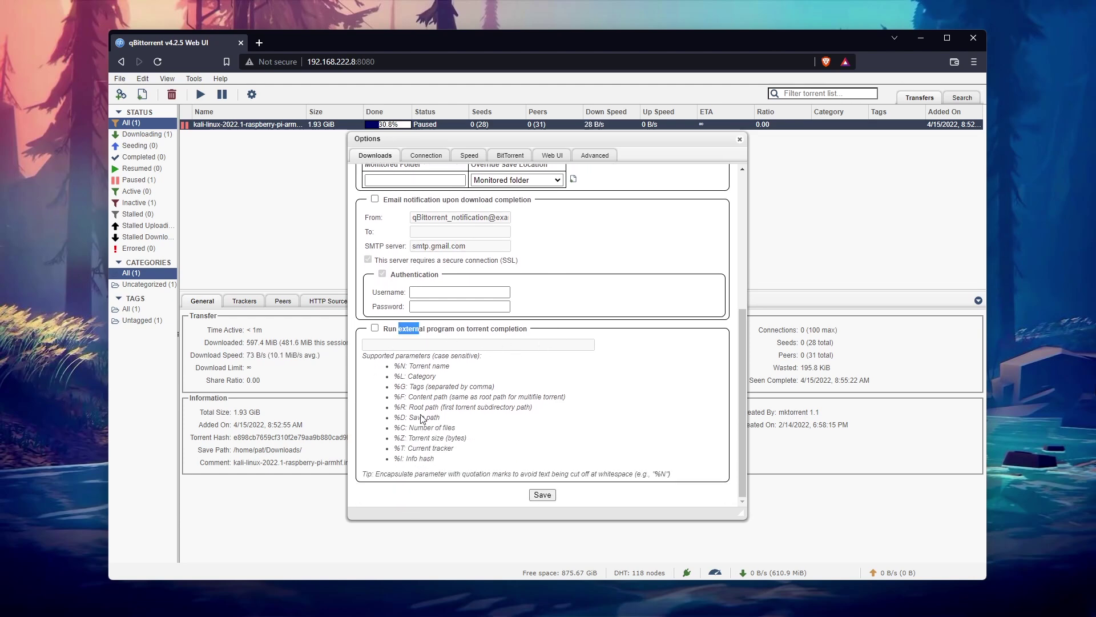
pyautogui.moveTo(742, 348); pyautogui.dragTo(729, 189)
# - Browse the Connection, Speed, BitTorrent and Web UI tabs, trying the whitelisted-subnet authentication bypass
pyautogui.click(426, 155)
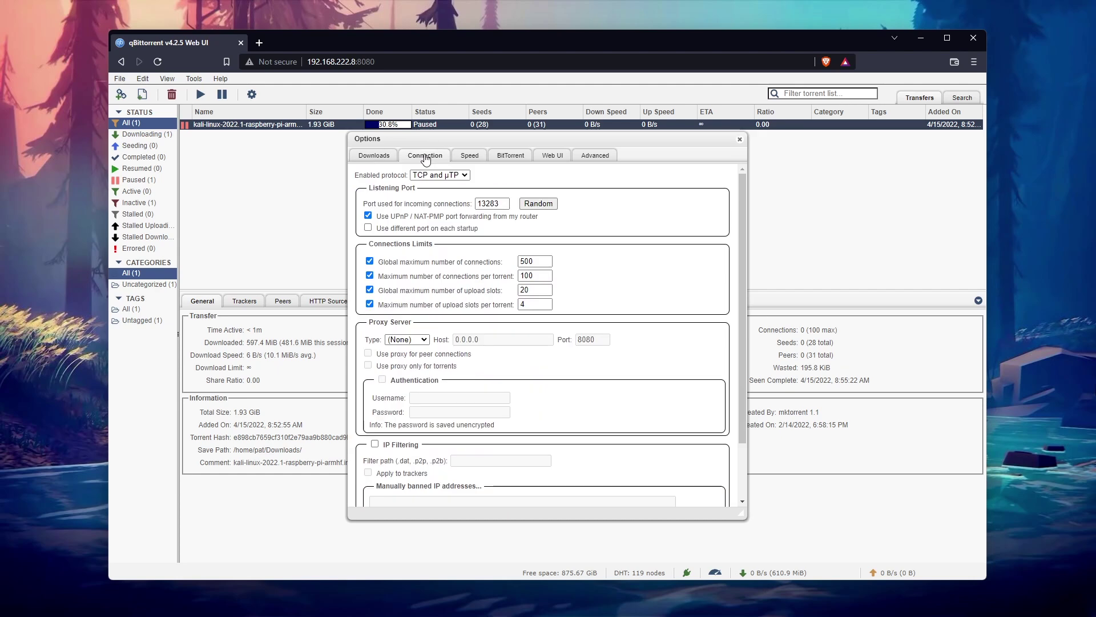
pyautogui.scroll(-5, 426, 180)
pyautogui.click(467, 155)
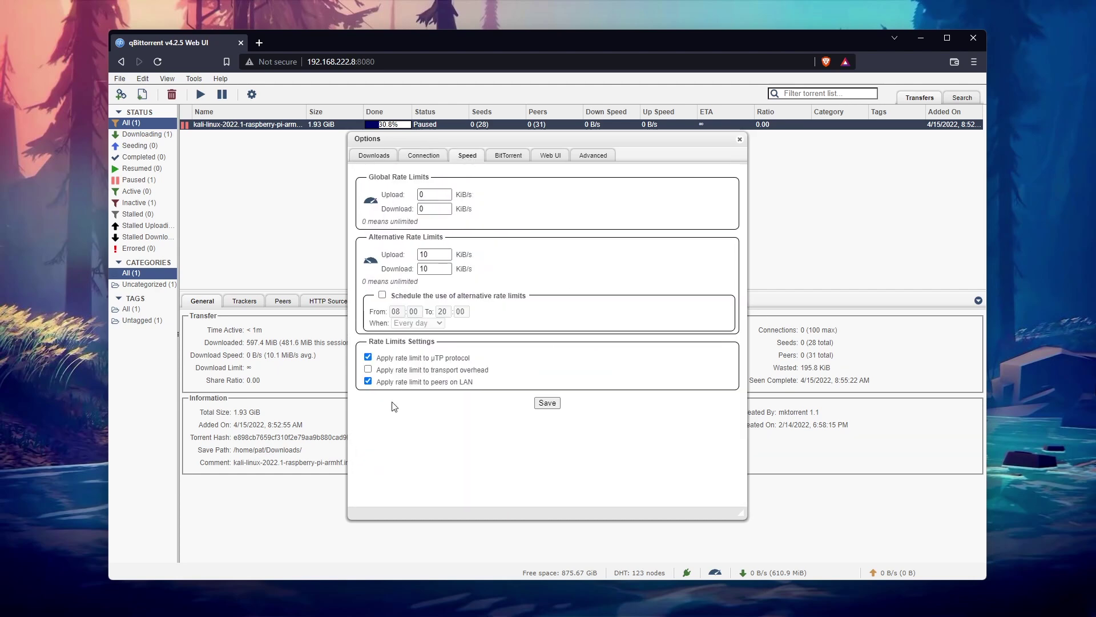
pyautogui.click(510, 155)
pyautogui.click(550, 155)
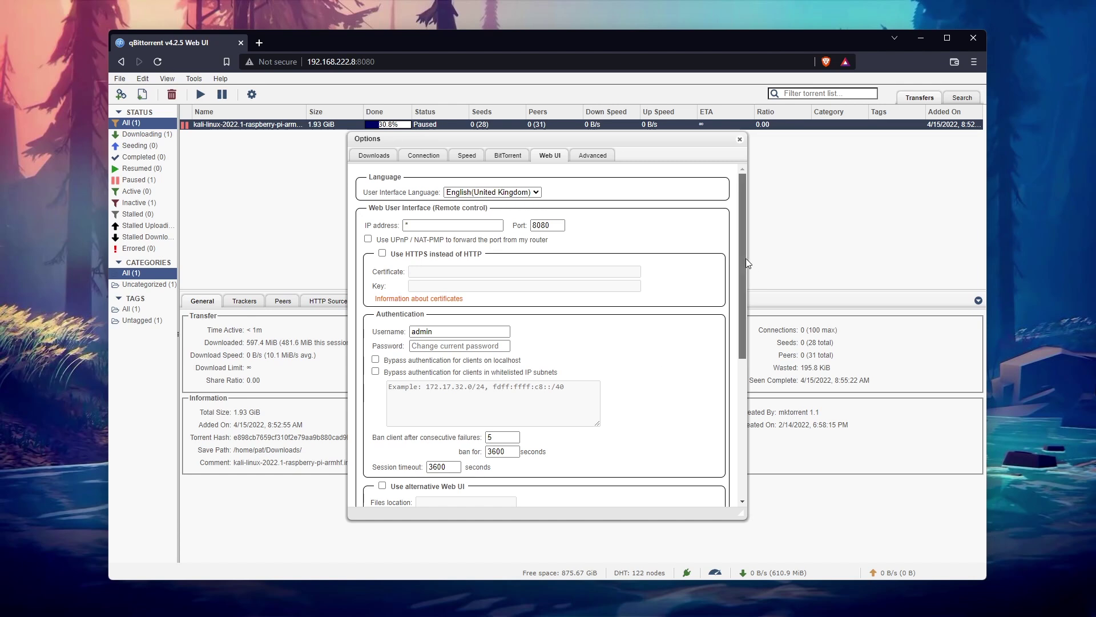
pyautogui.scroll(-3, 746, 258)
pyautogui.click(375, 254)
pyautogui.click(406, 276)
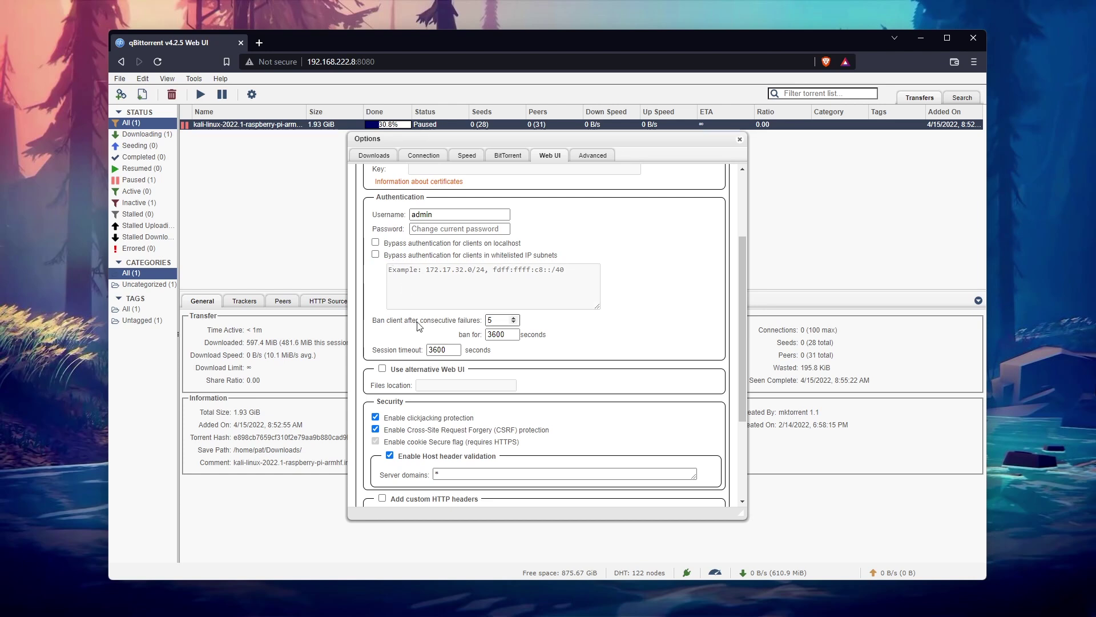
# - Choose NO-IP as the dynamic DNS service, leaving domain name updating turned off
pyautogui.scroll(-3, 458, 390)
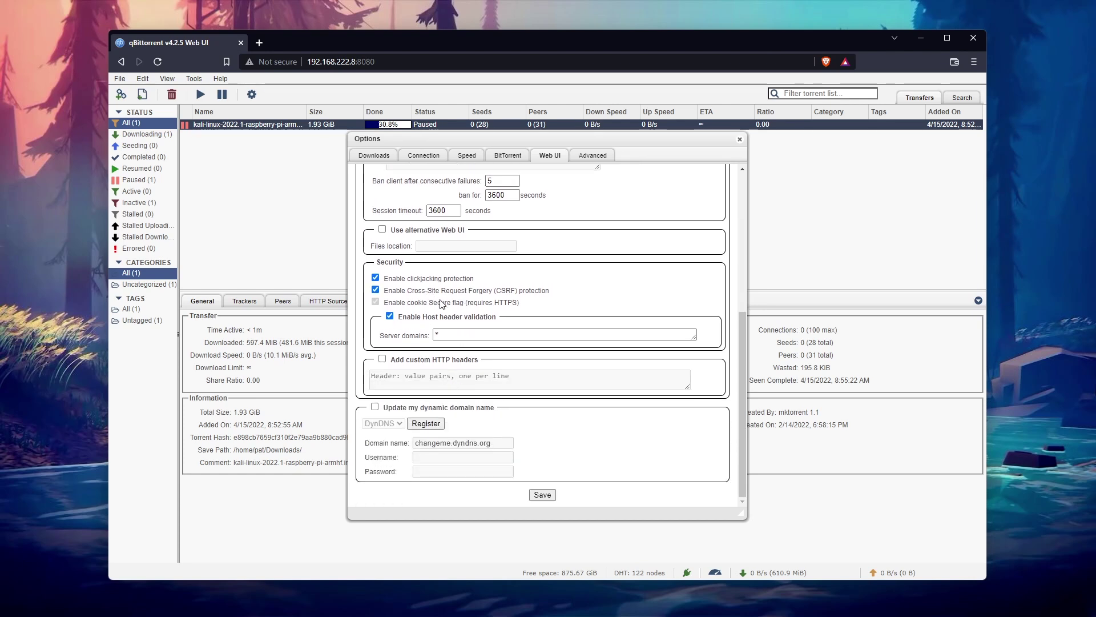
pyautogui.click(390, 404)
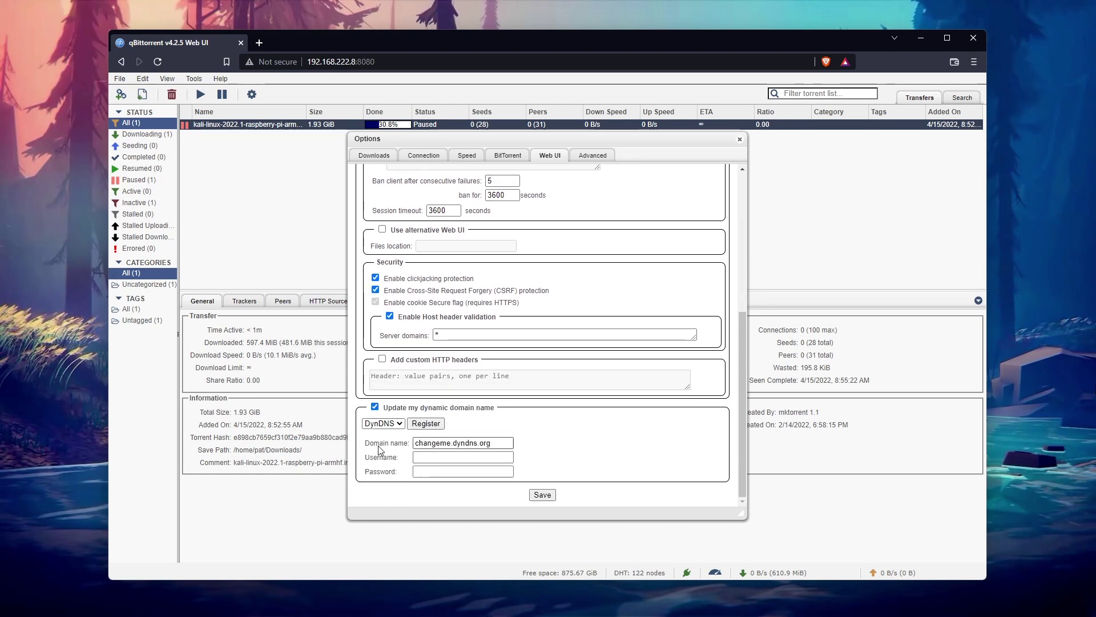
pyautogui.click(382, 423)
pyautogui.click(384, 444)
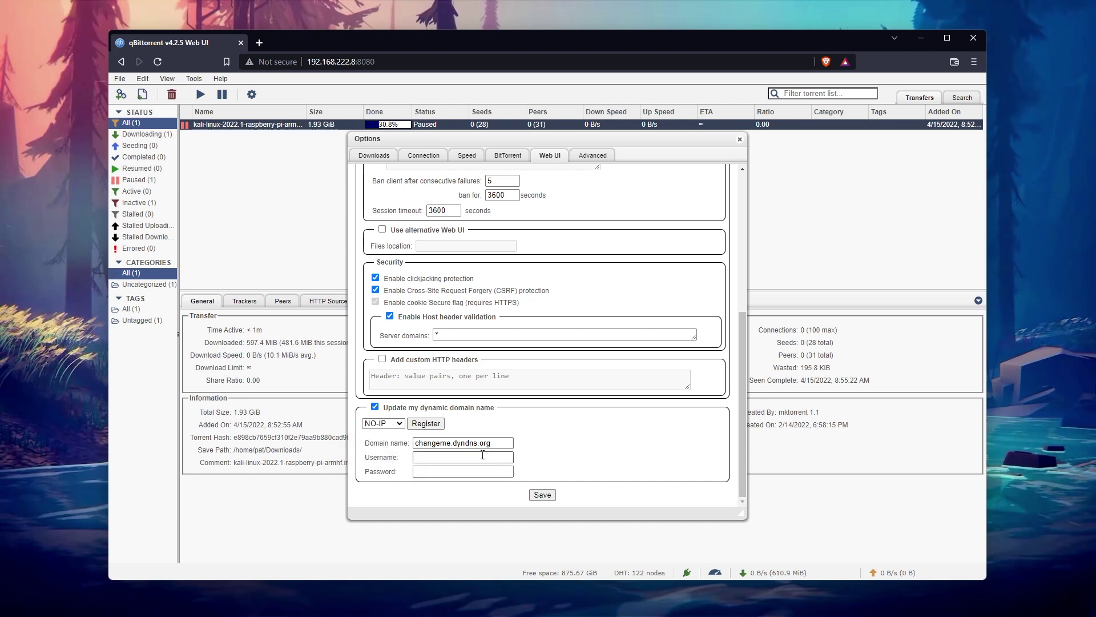
pyautogui.tripleClick(457, 443)
pyautogui.click(403, 457)
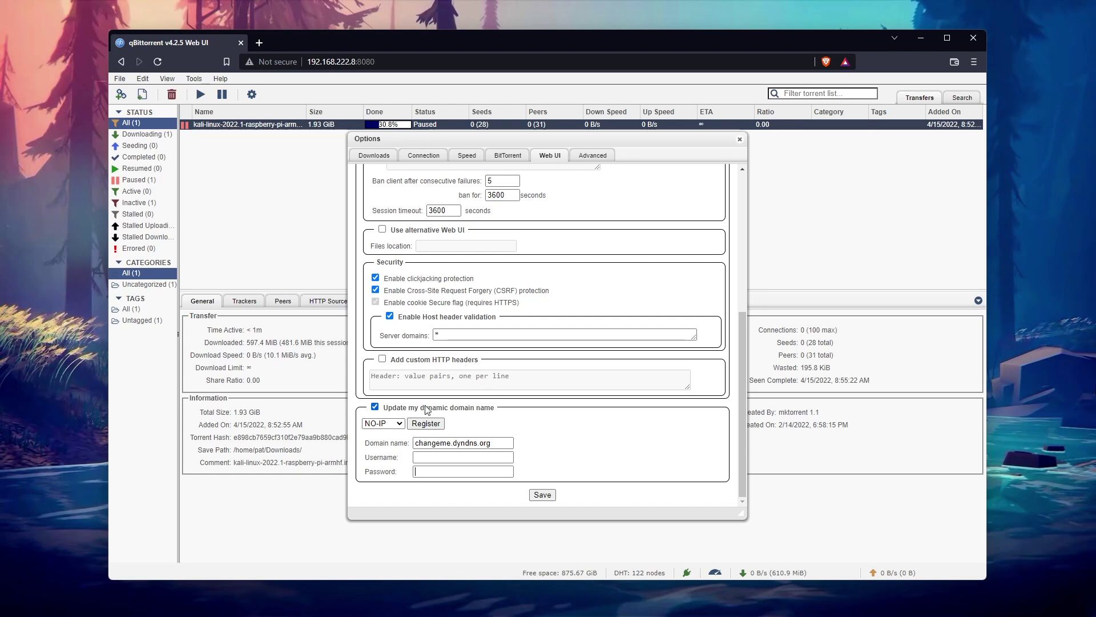
pyautogui.click(376, 407)
# - Look through the Advanced settings, then return to the Downloads tab
pyautogui.scroll(4, 559, 391)
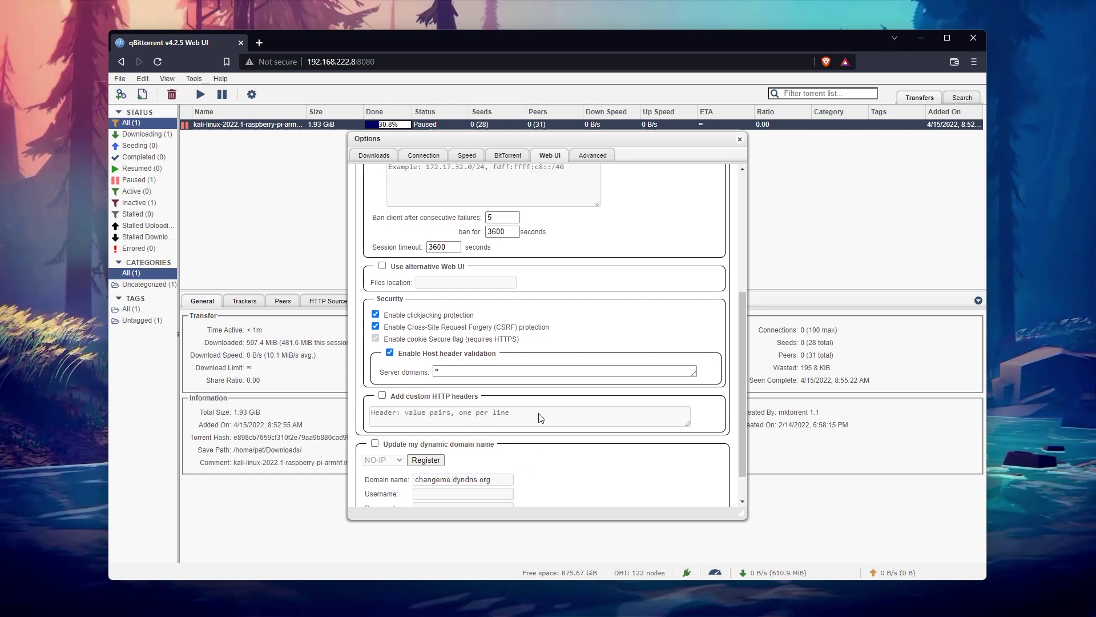
pyautogui.scroll(1, 569, 393)
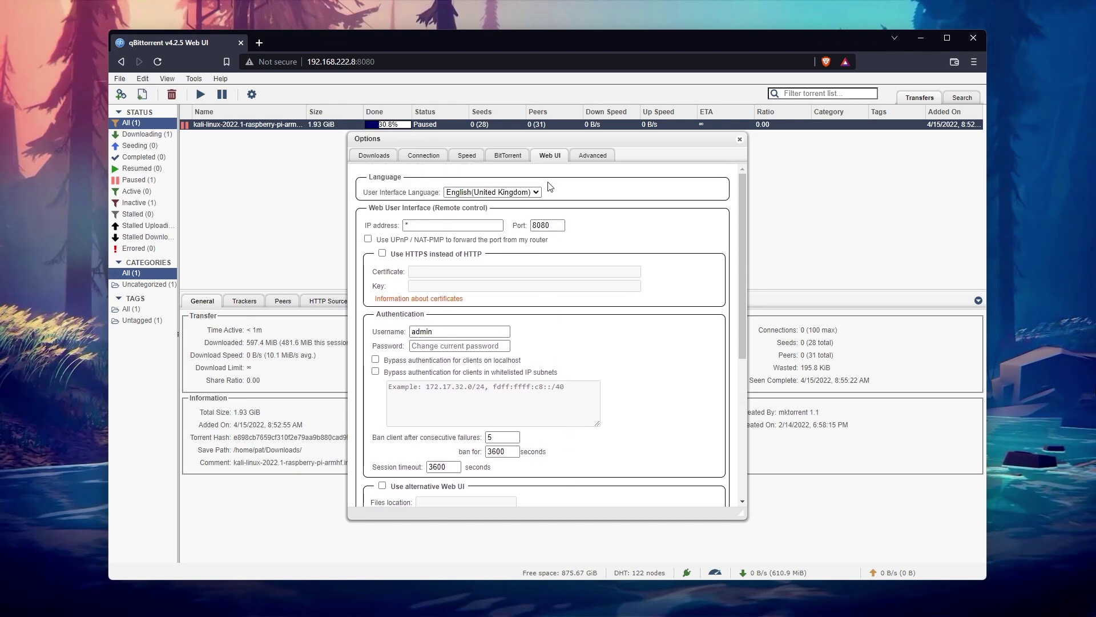
pyautogui.click(602, 157)
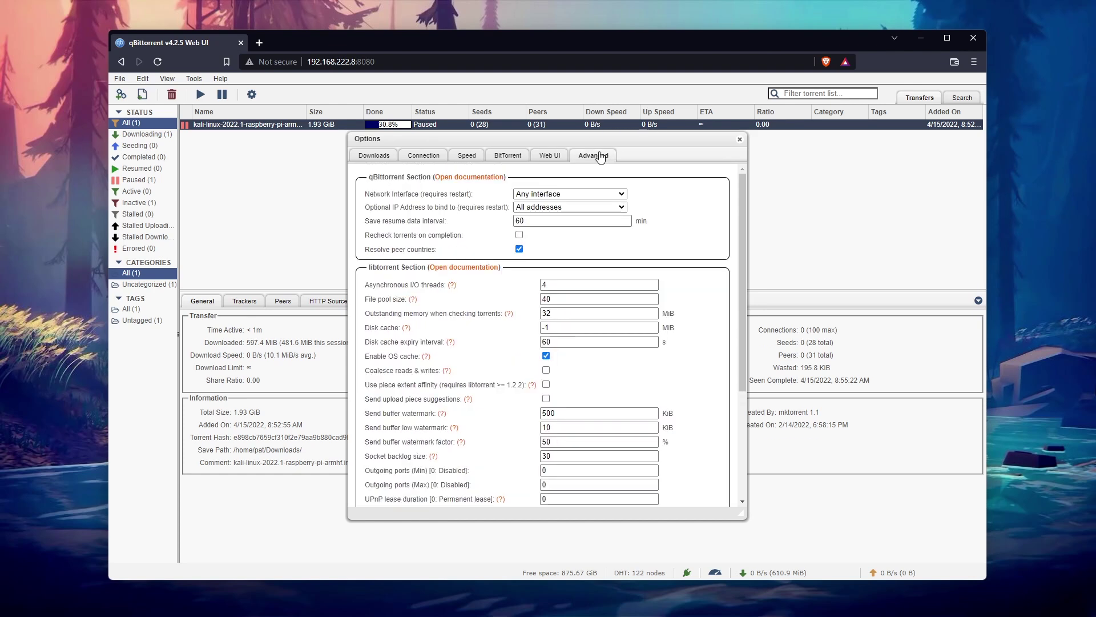
pyautogui.scroll(-3, 682, 383)
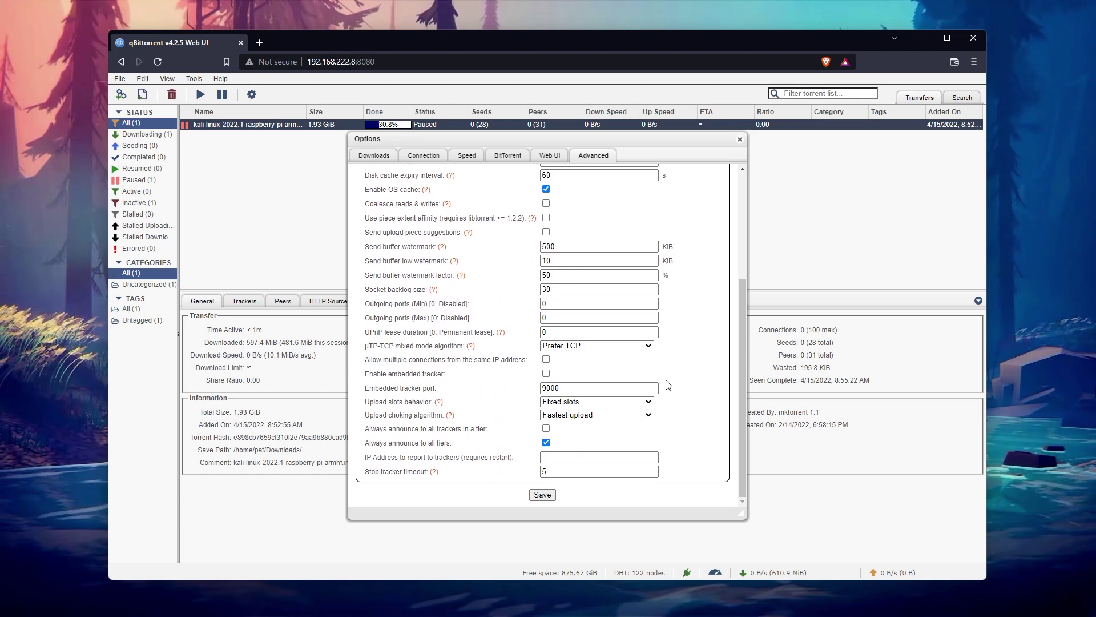
pyautogui.scroll(5, 668, 385)
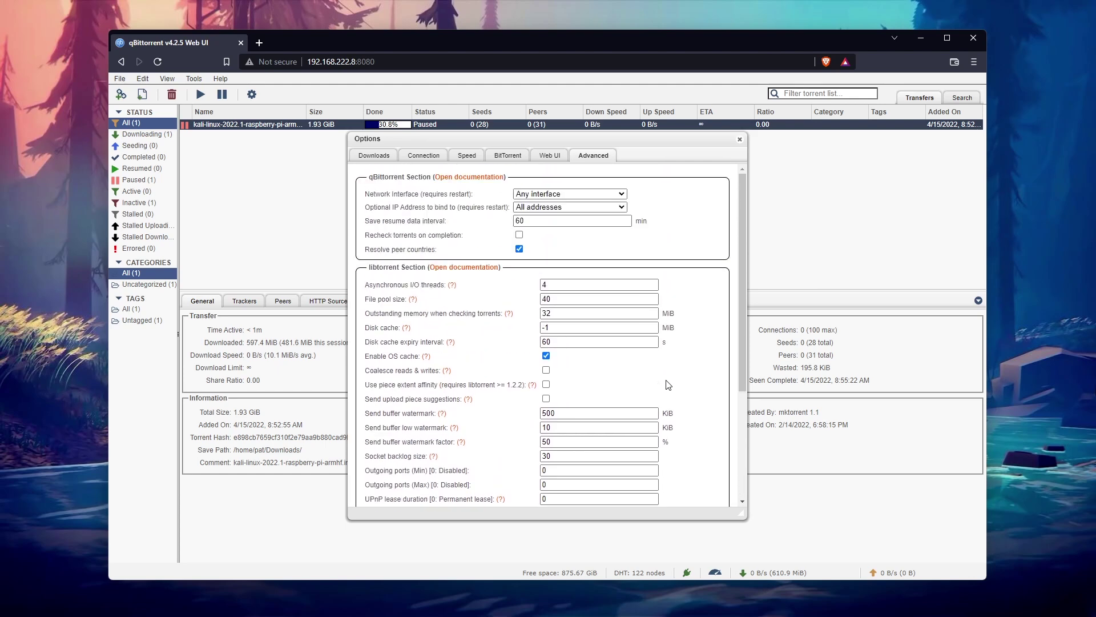
pyautogui.click(377, 158)
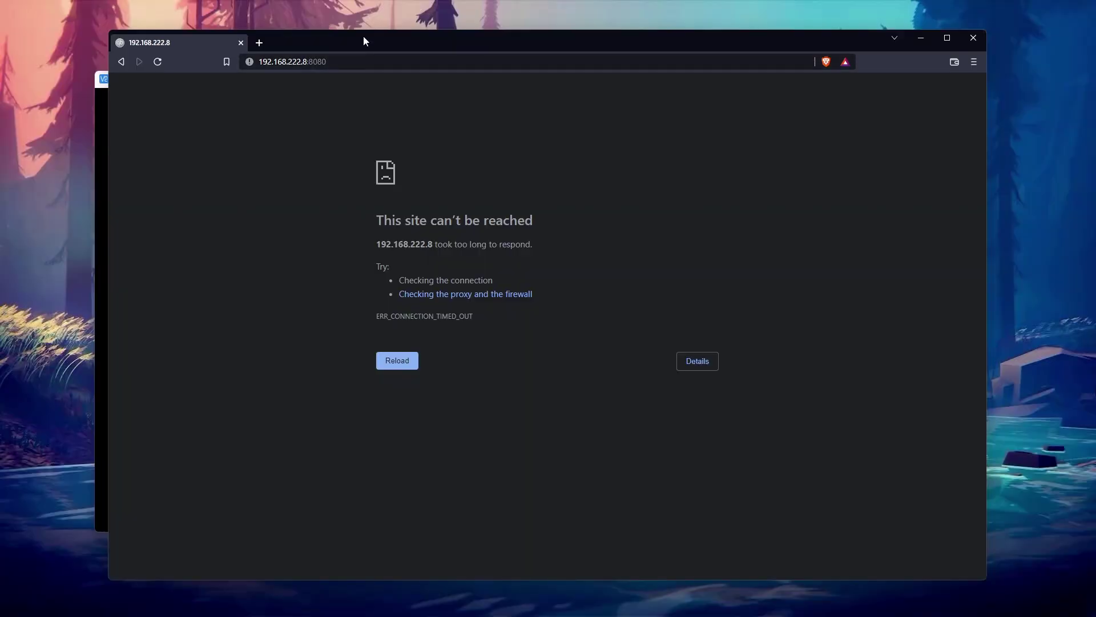
# - Launch qBittorrent from the Pi's Internet menu over VNC, then reload 192.168.222.8:8080
pyautogui.moveTo(364, 38); pyautogui.dragTo(624, 38)
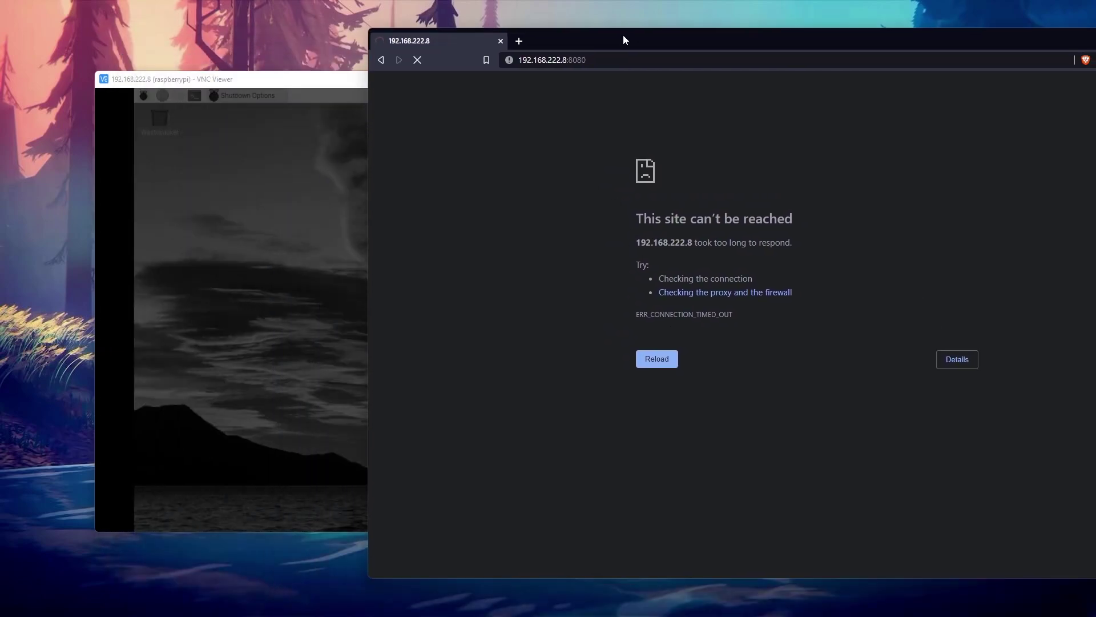
pyautogui.moveTo(262, 80); pyautogui.dragTo(188, 93)
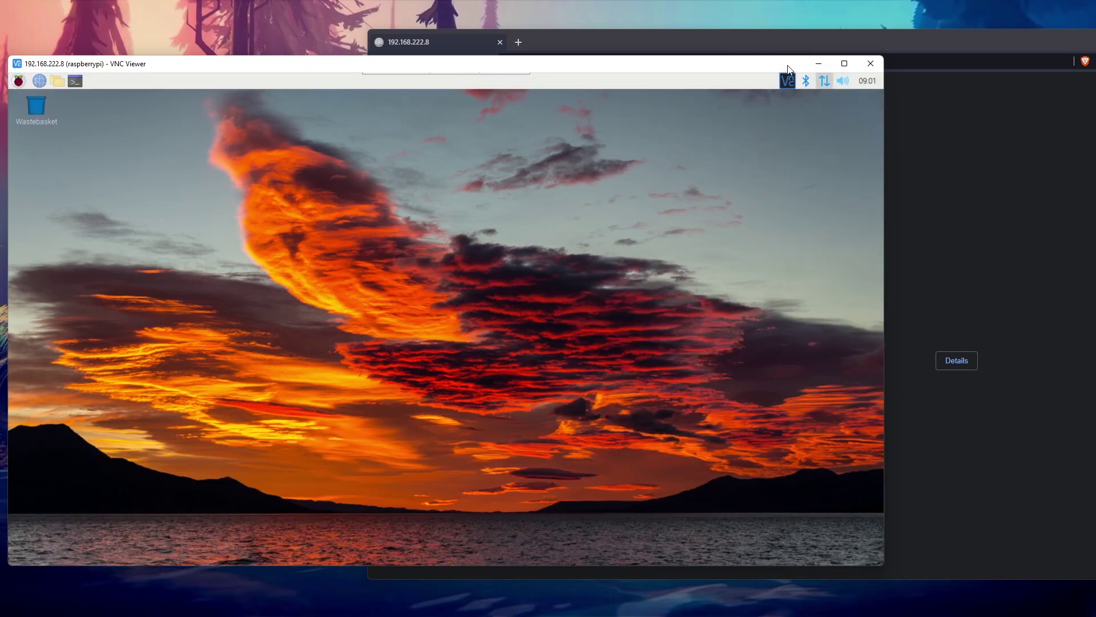
pyautogui.click(599, 52)
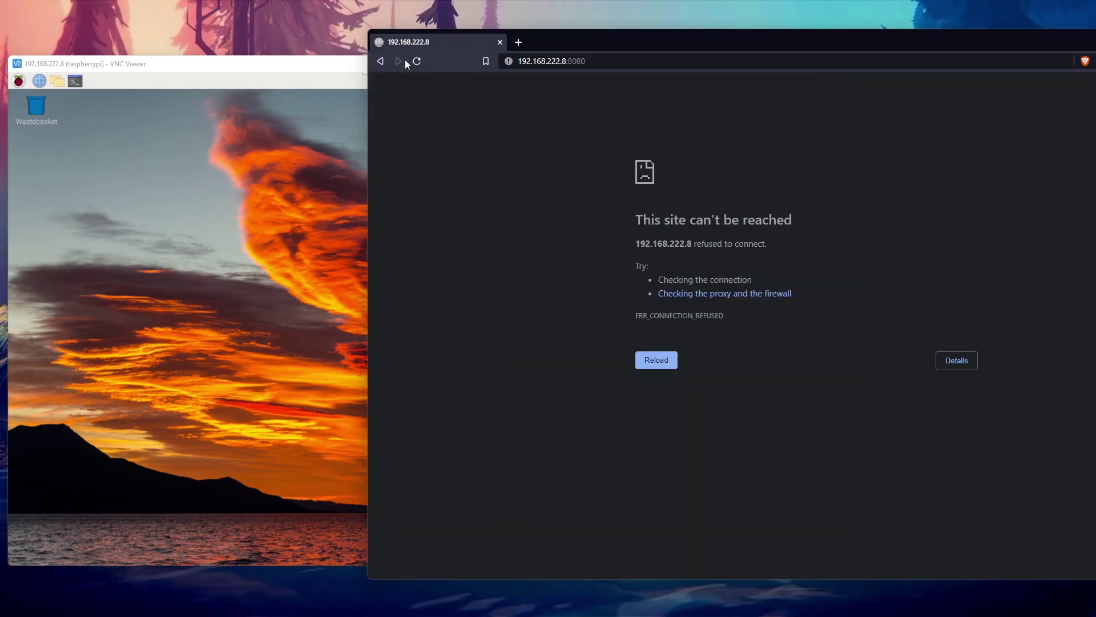
pyautogui.click(137, 193)
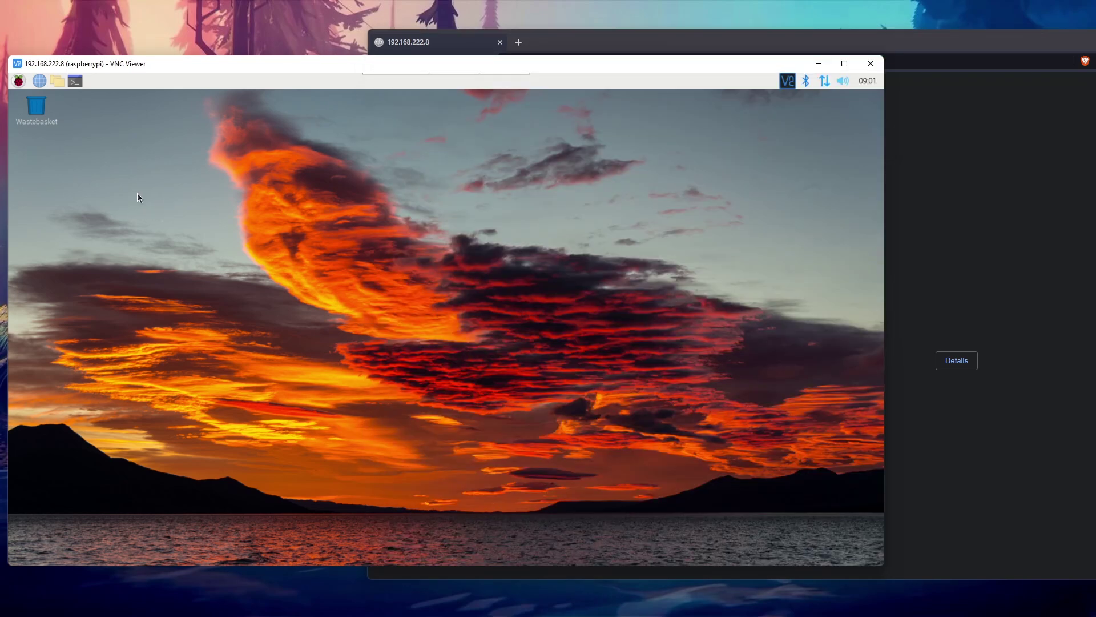
pyautogui.click(19, 81)
pyautogui.moveTo(68, 121)
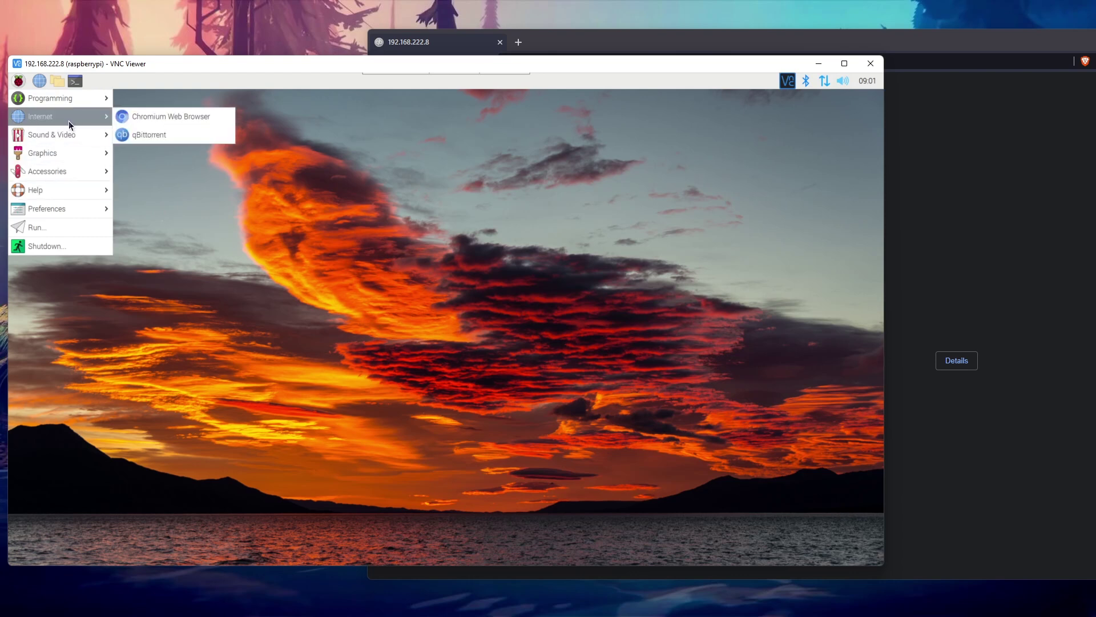
pyautogui.click(177, 136)
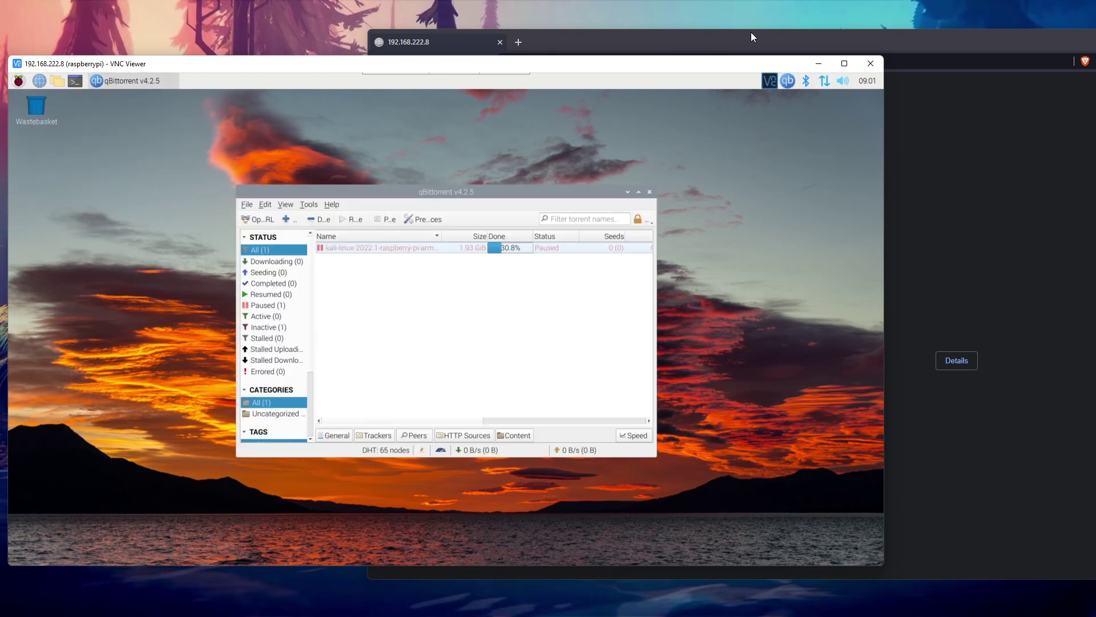
pyautogui.click(749, 37)
pyautogui.click(418, 59)
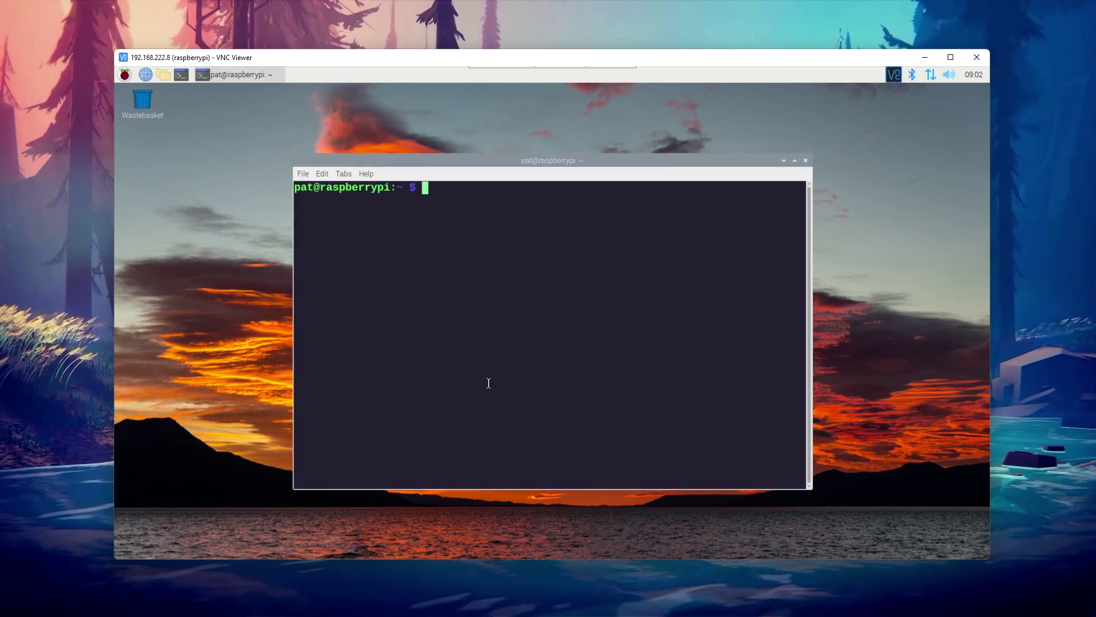
pyautogui.write('crontab -e')
pyautogui.press('Return')
pyautogui.press('Return')
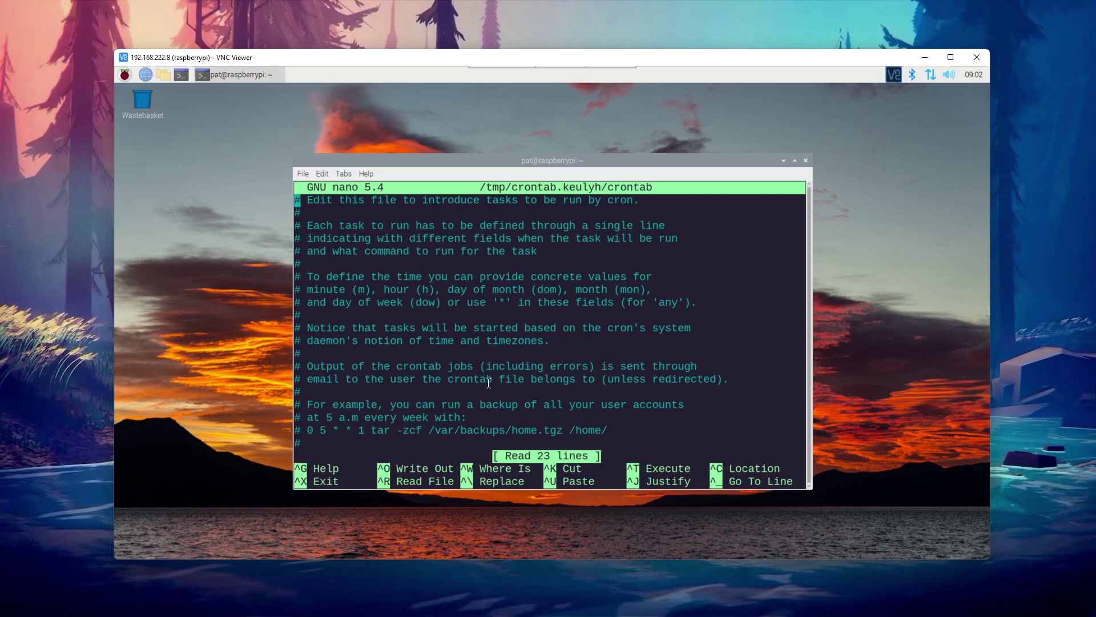
pyautogui.press('Down')
pyautogui.press('Down')
pyautogui.press('Down')
pyautogui.press('Down')
pyautogui.press('Down')
pyautogui.press('Down')
pyautogui.press('Down')
pyautogui.press('Down')
pyautogui.press('Down')
pyautogui.press('Down')
pyautogui.press('Down')
pyautogui.press('Down')
pyautogui.press('Down')
pyautogui.press('Down')
pyautogui.press('Down')
pyautogui.press('Down')
pyautogui.press('Down')
pyautogui.press('Down')
pyautogui.press('Down')
pyautogui.press('Down')
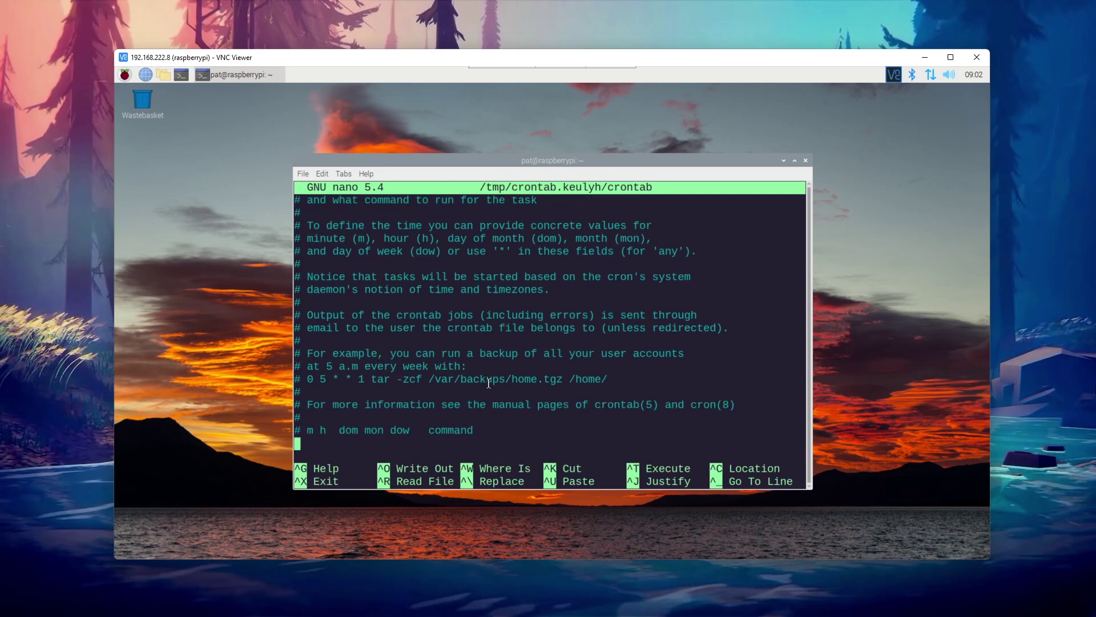
pyautogui.write('@reboot /us')
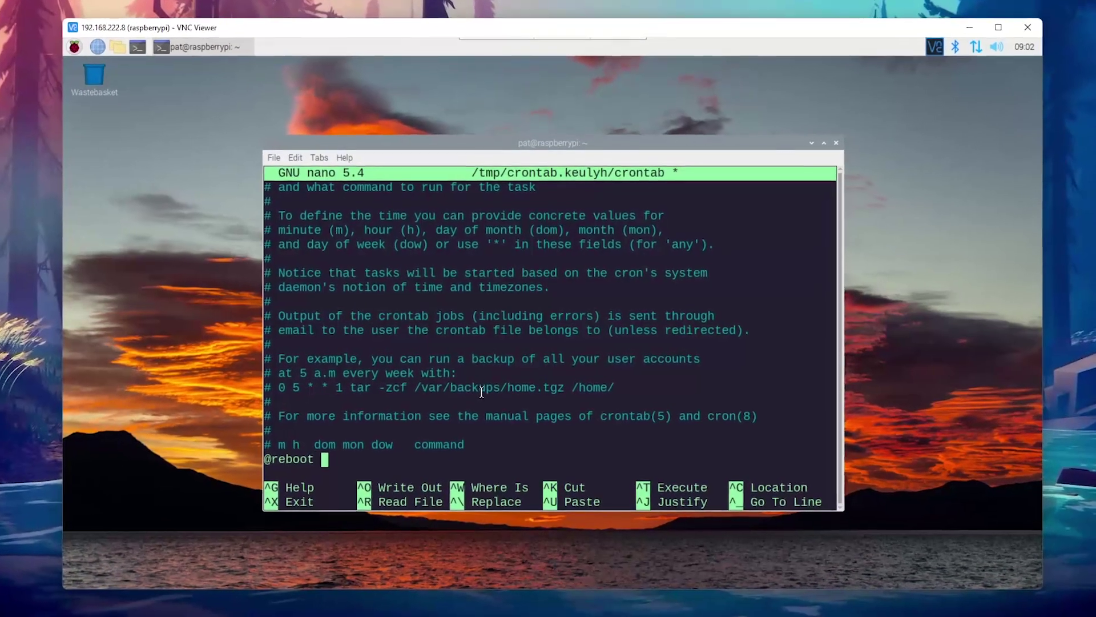
pyautogui.write('r/bin/qbitt')
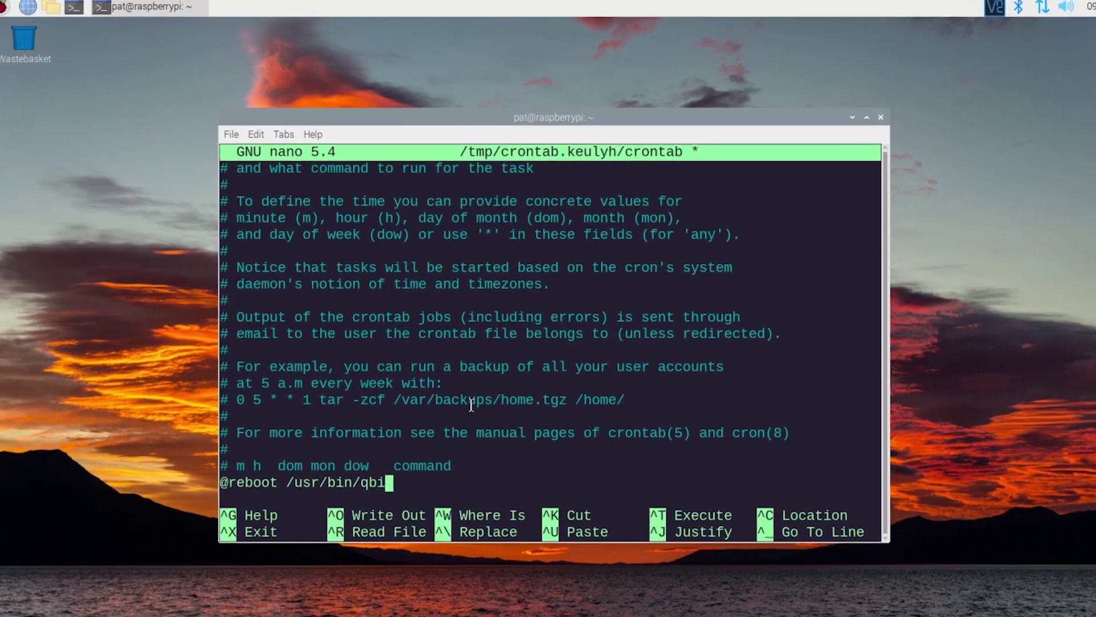
pyautogui.write('orrent-nox')
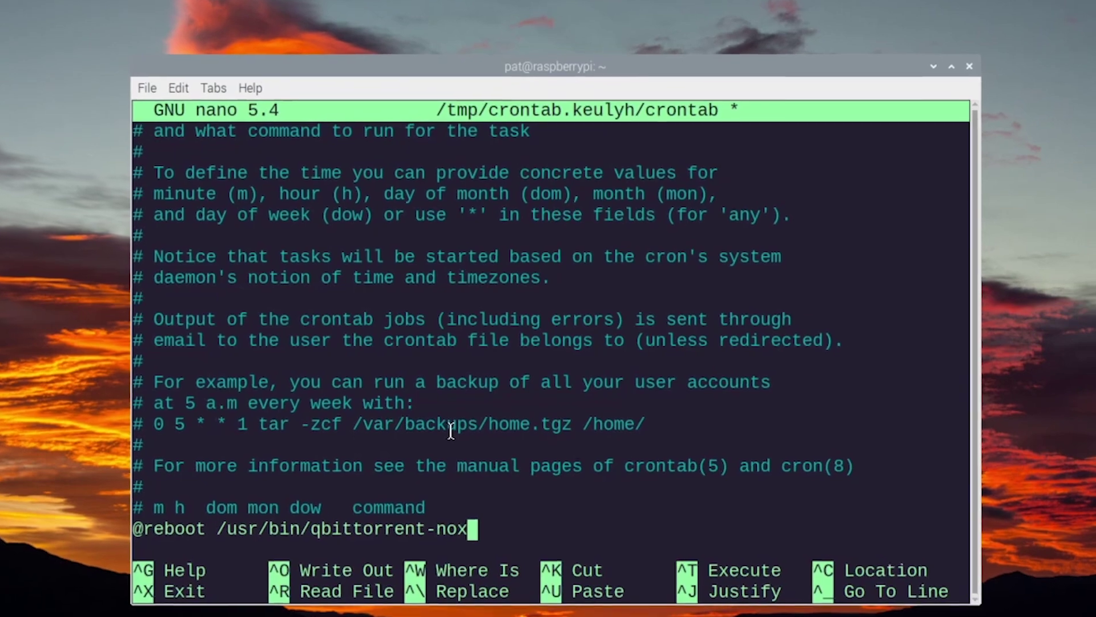
pyautogui.hotkey('ctrl', 'o')
pyautogui.press('Return')
pyautogui.hotkey('ctrl', 'x')
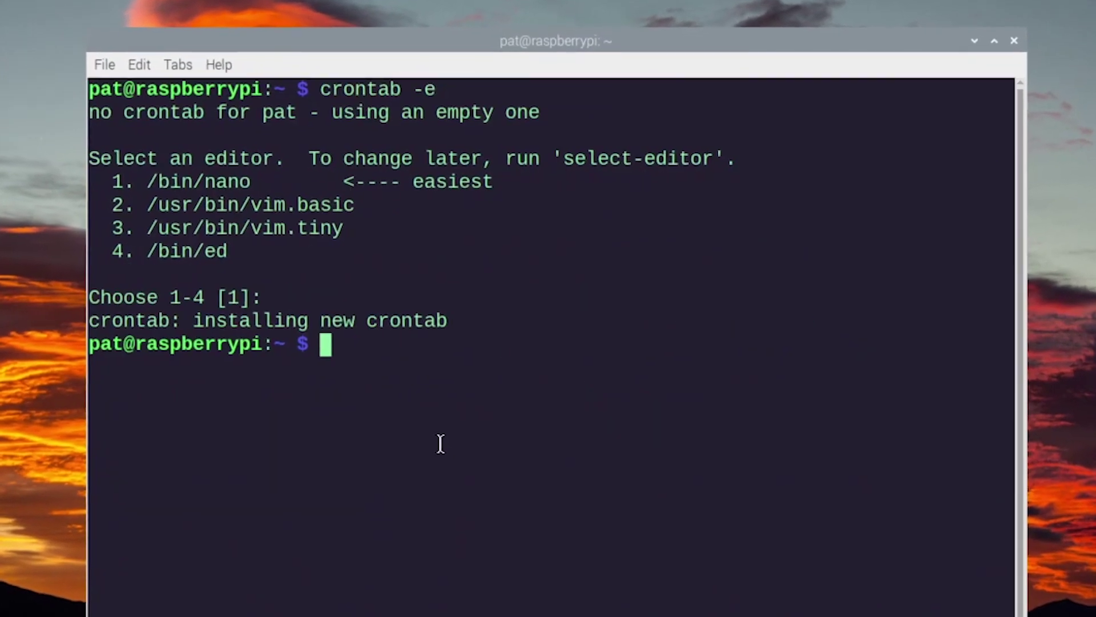
pyautogui.write('sudo reboot')
pyautogui.press('Return')
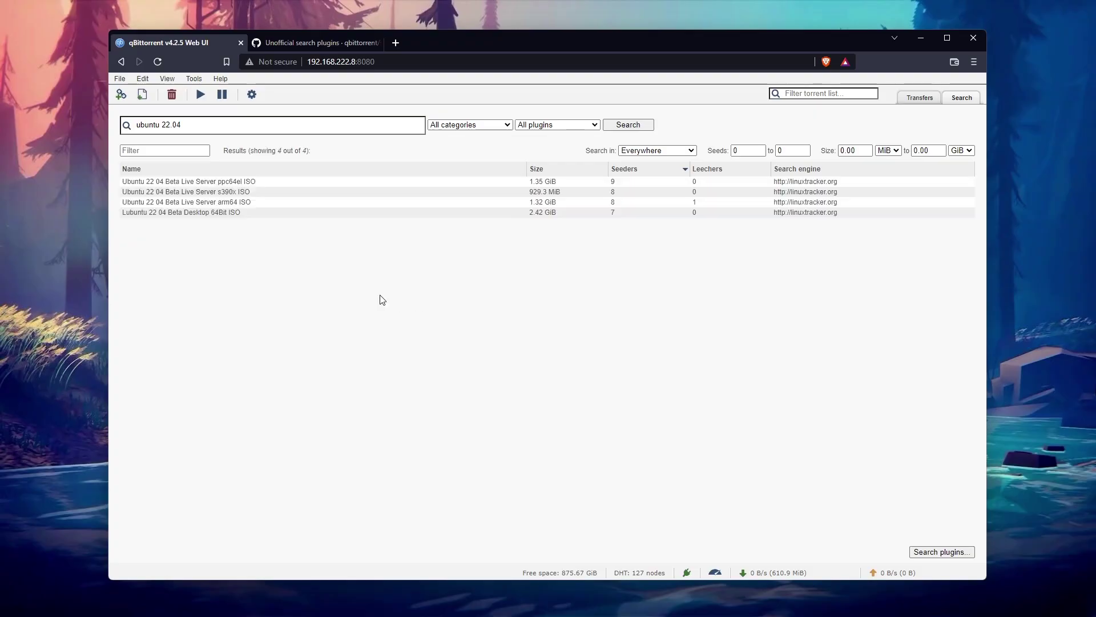
# - Download the Ubuntu 22.04 arm64 server ISO result from the search list
pyautogui.click(260, 202)
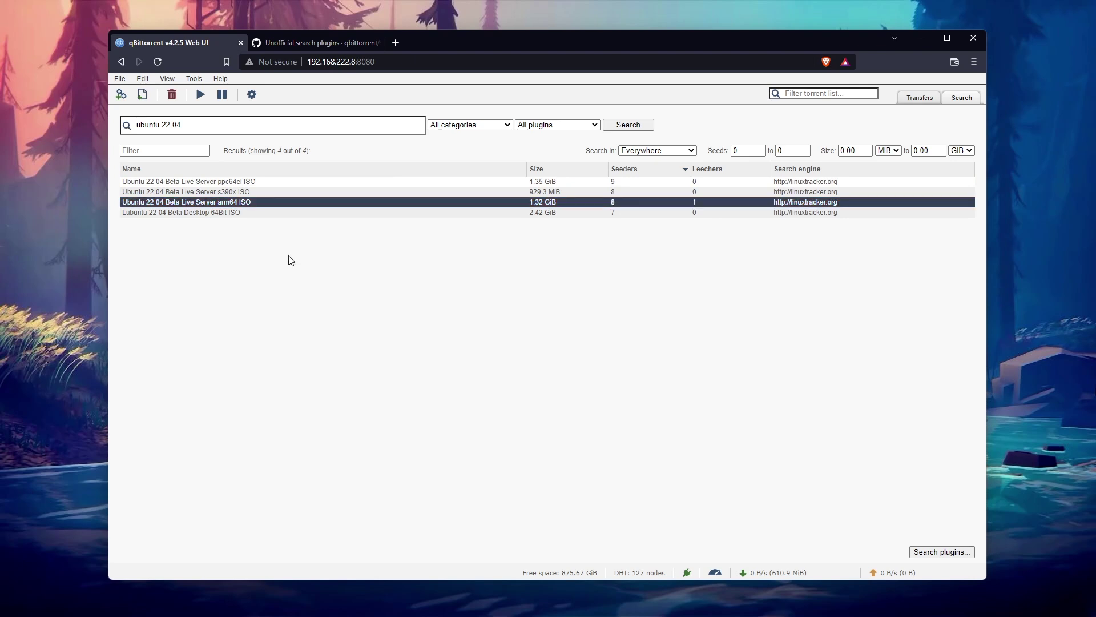
pyautogui.rightClick(368, 203)
pyautogui.click(425, 212)
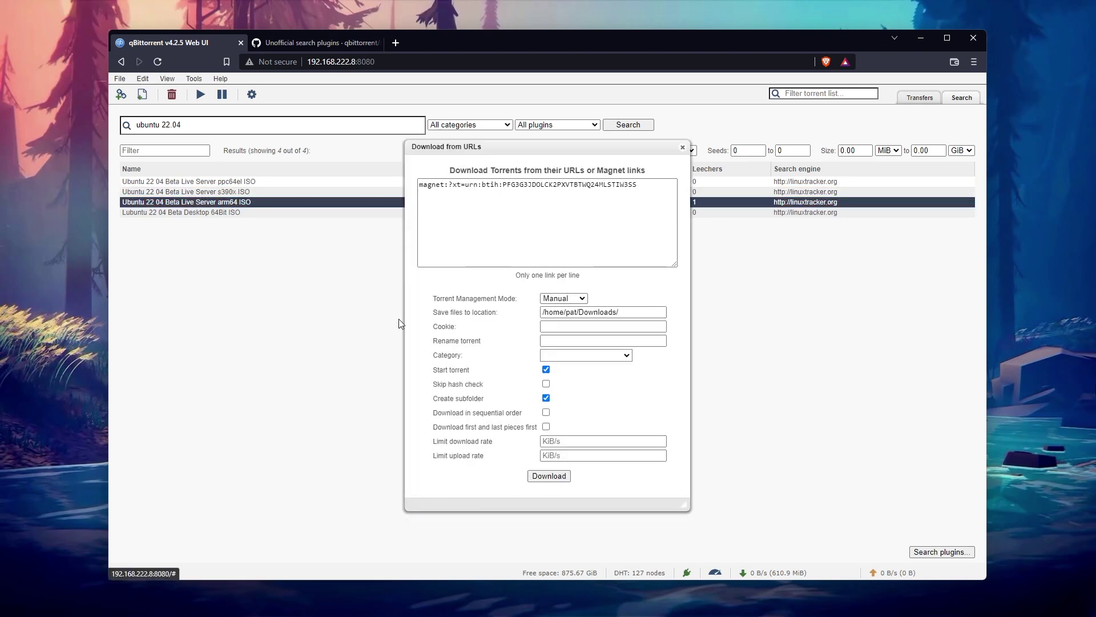
pyautogui.click(549, 476)
# - Delete the Ubuntu torrent from the transfer list, leaving only kali-linux
pyautogui.click(919, 97)
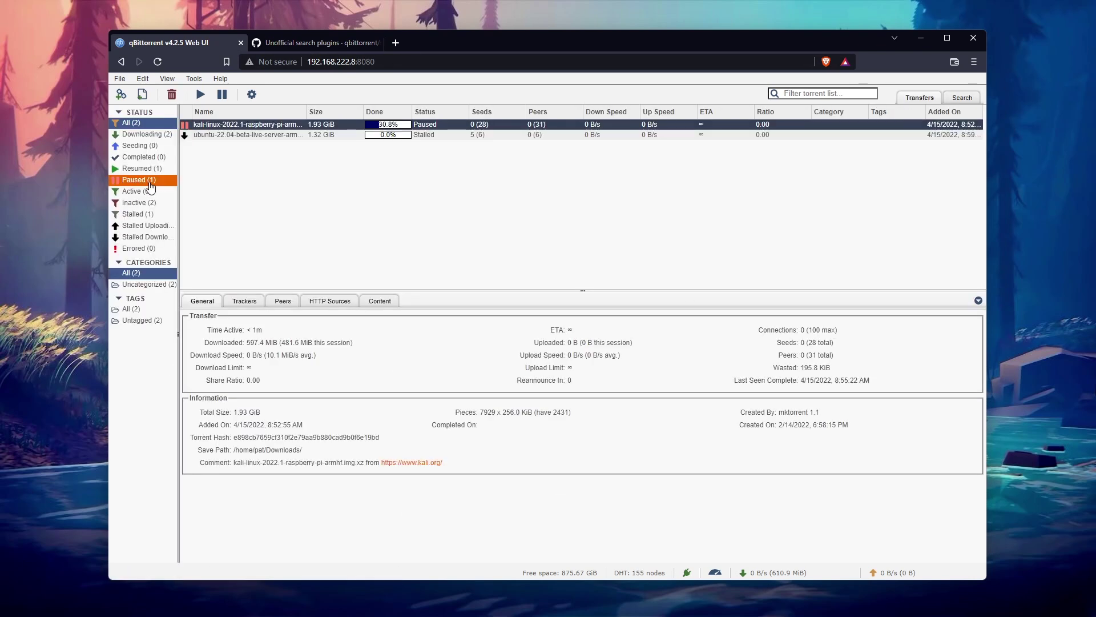
pyautogui.rightClick(269, 136)
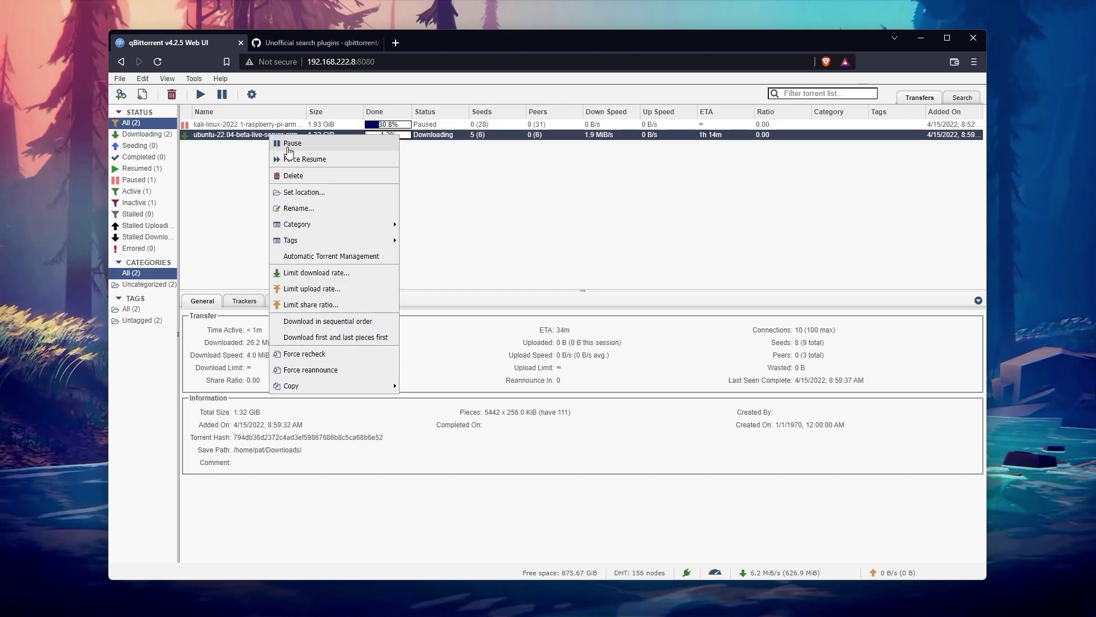
pyautogui.click(308, 176)
pyautogui.click(660, 341)
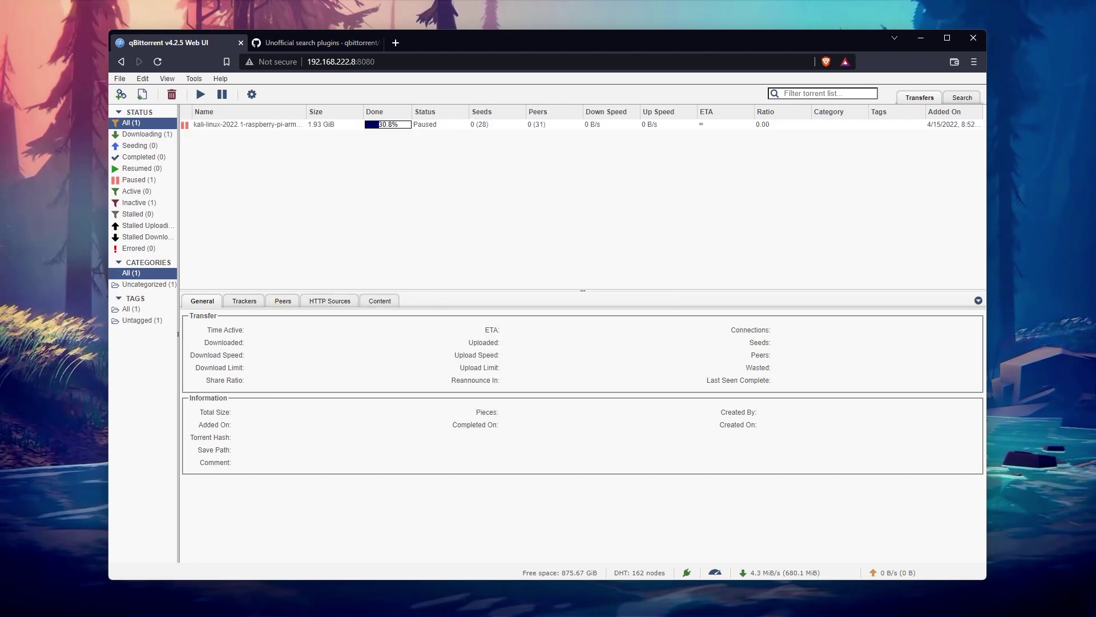
# - Install Samba on the Pi with sudo apt install samba, accepting the extra packages
pyautogui.write('sudo apt install ')
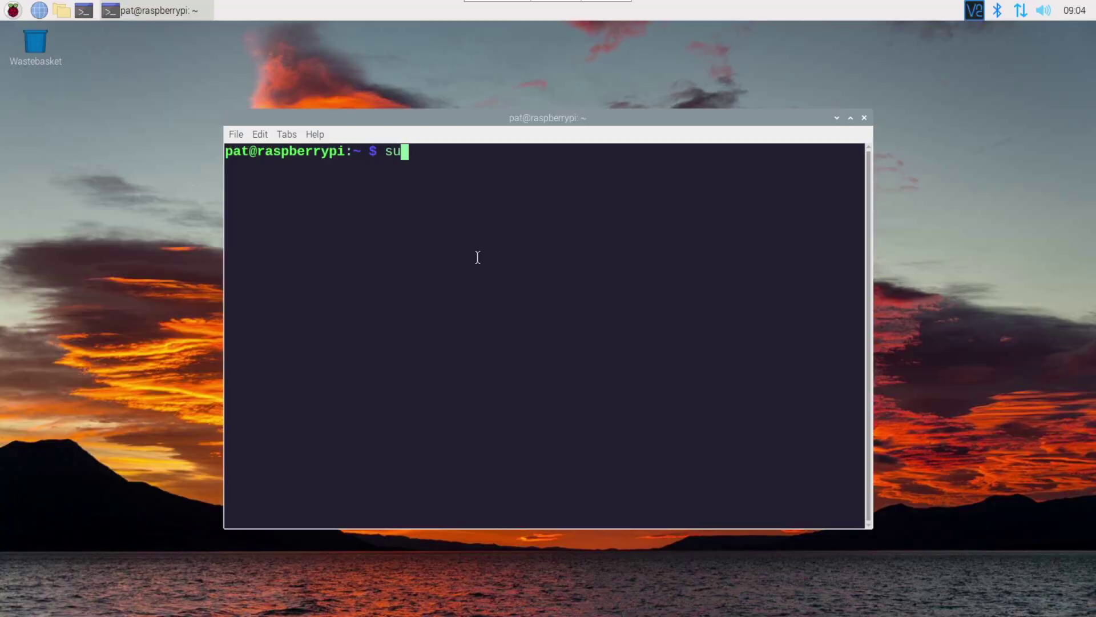
pyautogui.write('samba')
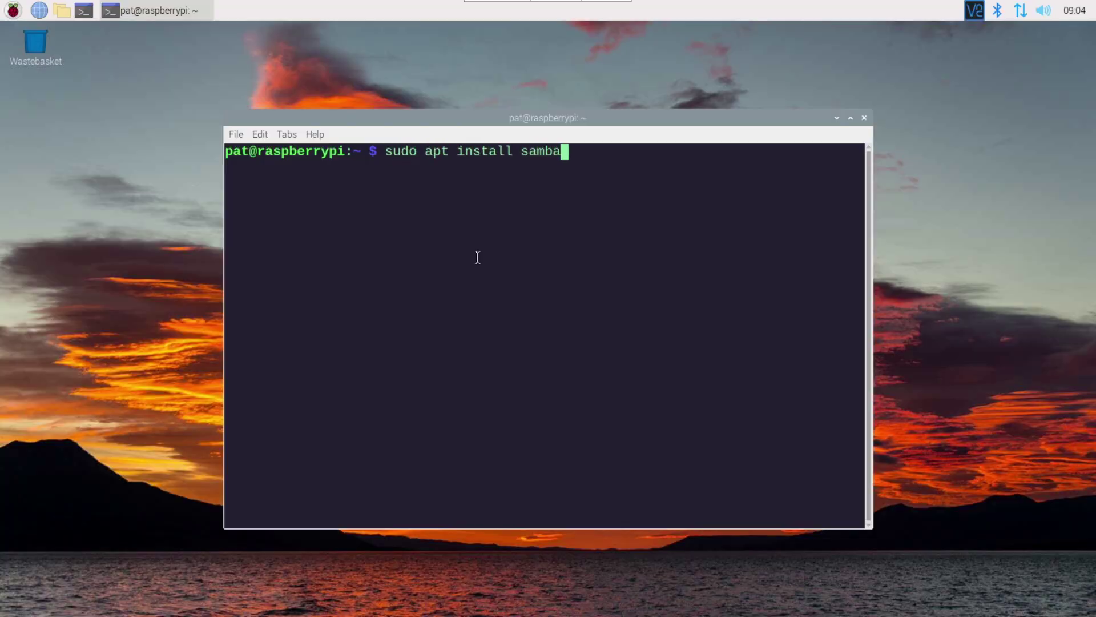
pyautogui.press('Return')
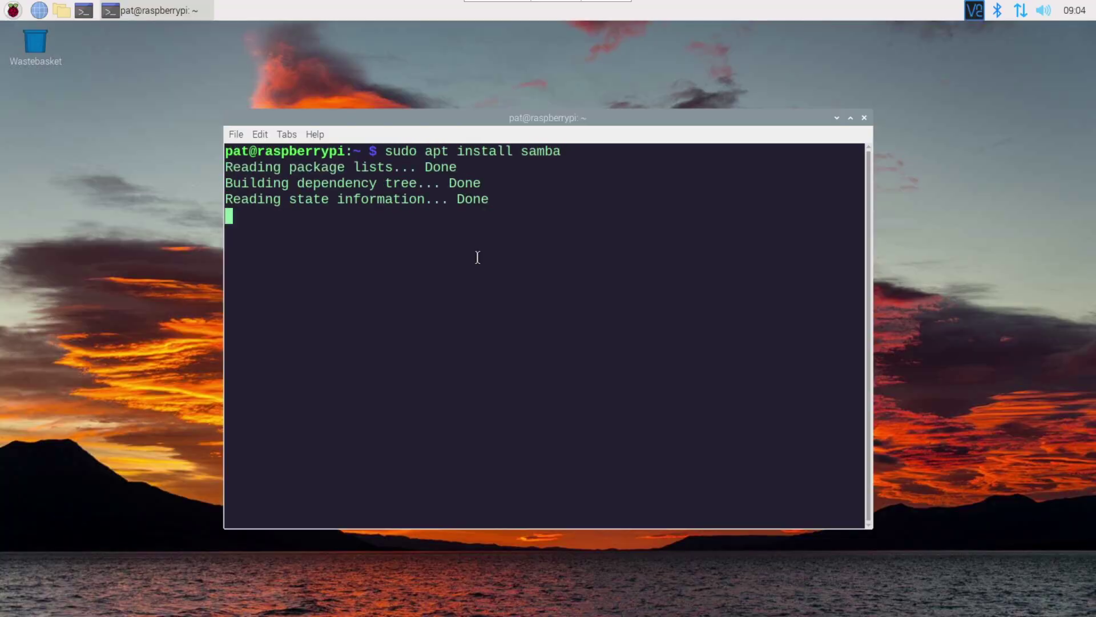
pyautogui.press('Return')
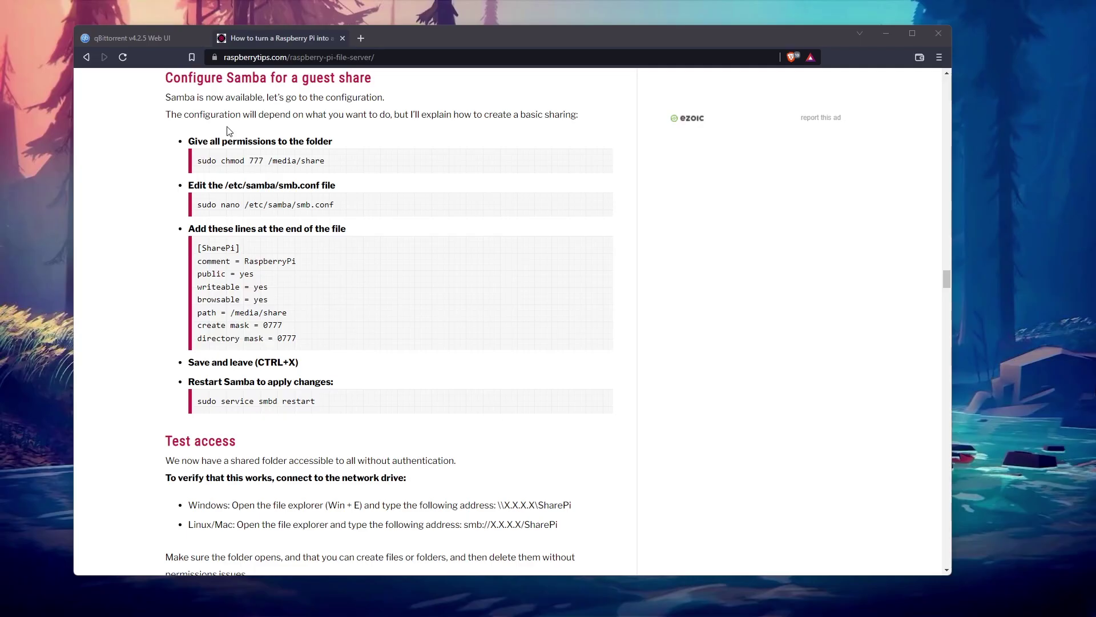
# - Review the share configuration notes and open \\192.168.222.8 in Windows File Explorer
pyautogui.moveTo(228, 131); pyautogui.dragTo(315, 425)
pyautogui.click(467, 315)
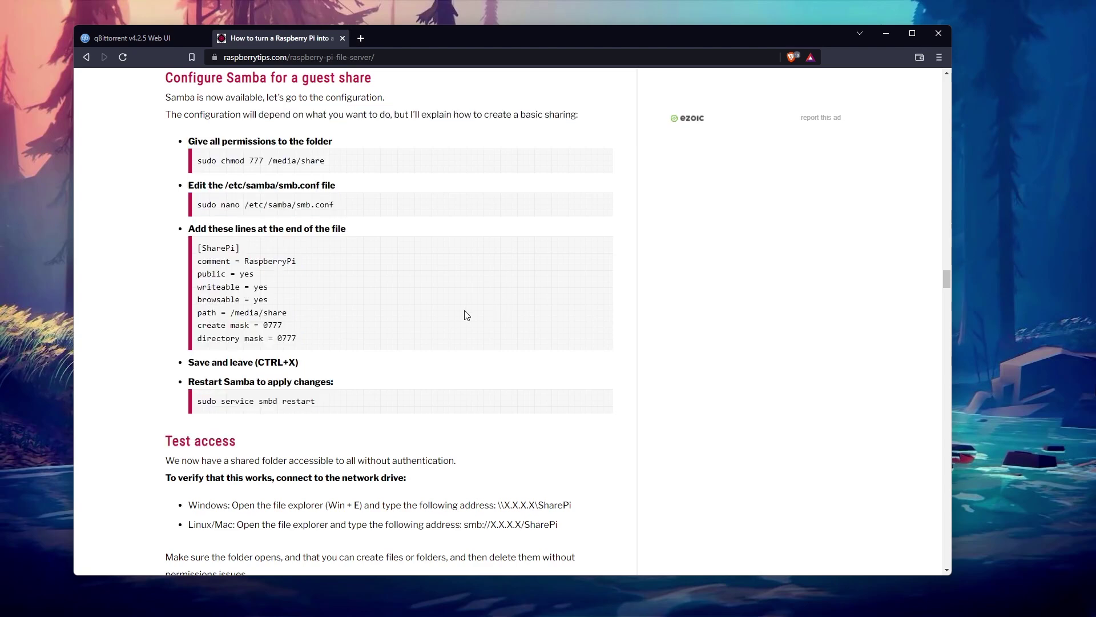
pyautogui.scroll(-1, 514, 433)
pyautogui.scroll(1, 548, 464)
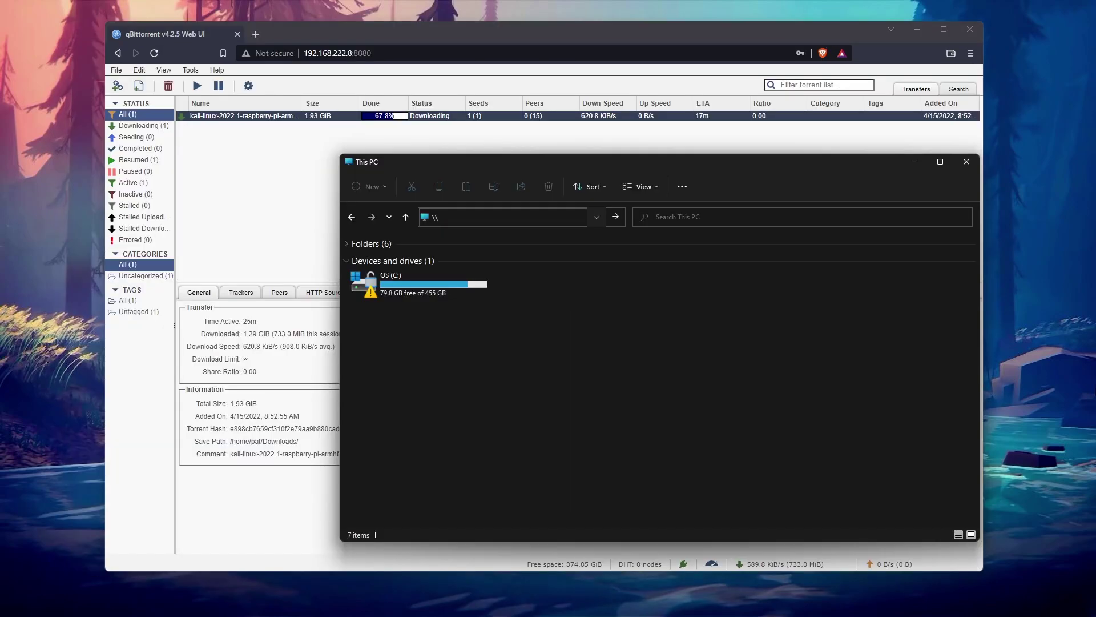
pyautogui.write('.168.222.8')
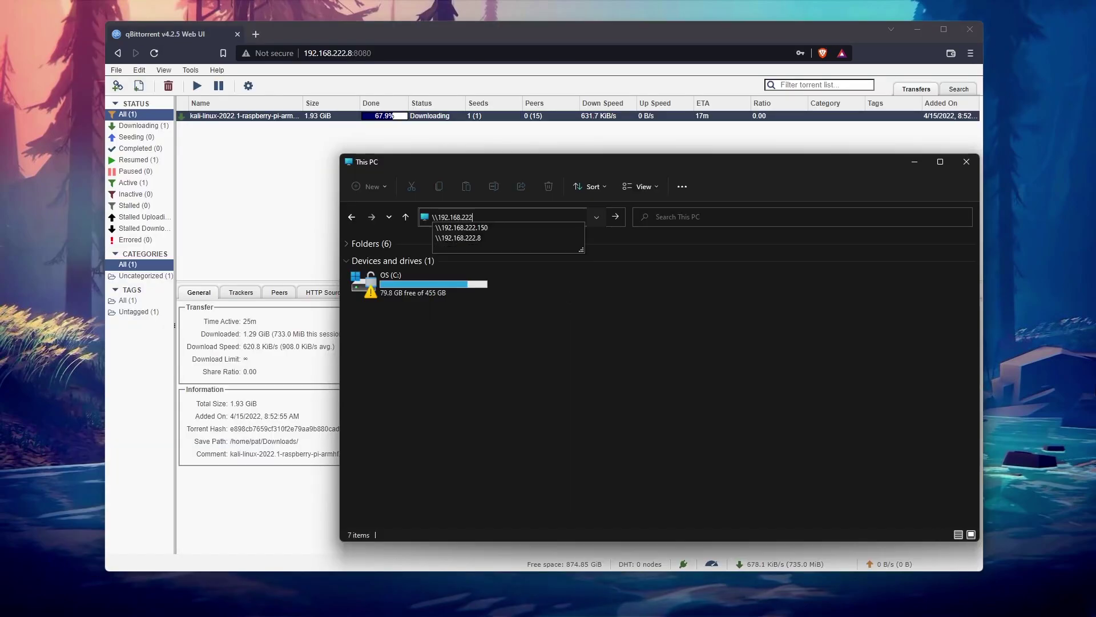
pyautogui.press('Return')
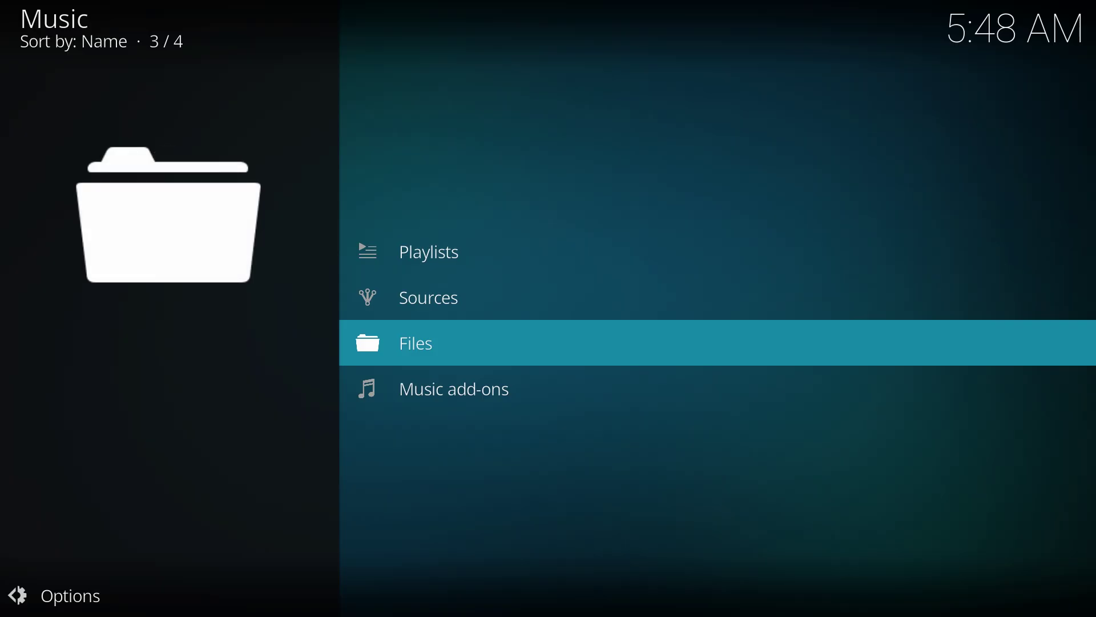
# - In Kodi's Music Files, choose 'Add music...' and move focus to Browse in the dialog
pyautogui.press('Return')
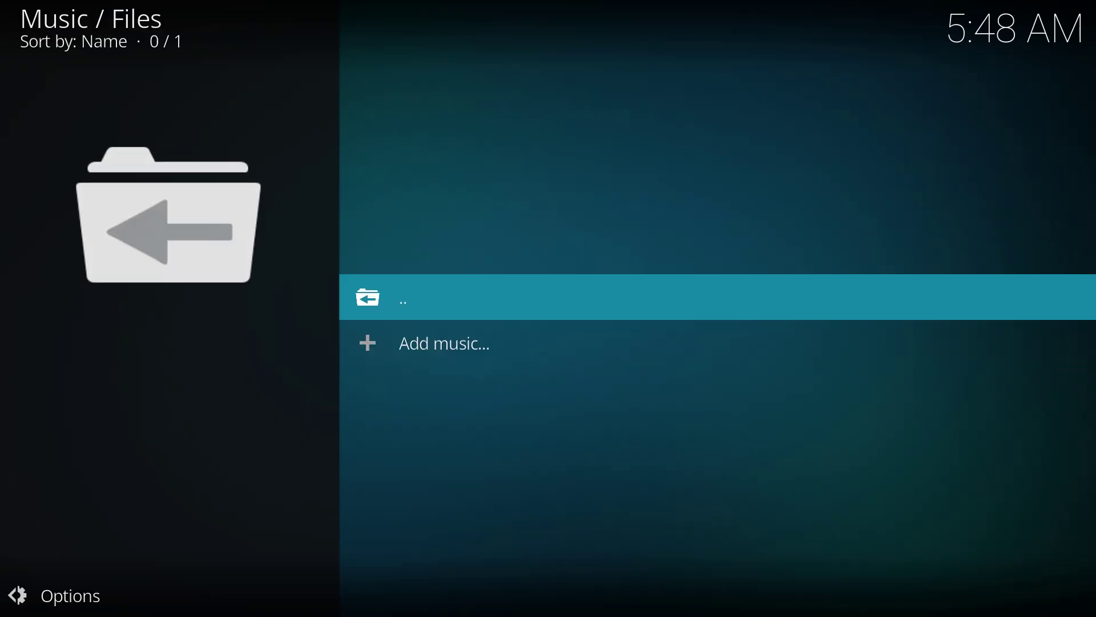
pyautogui.press('Down')
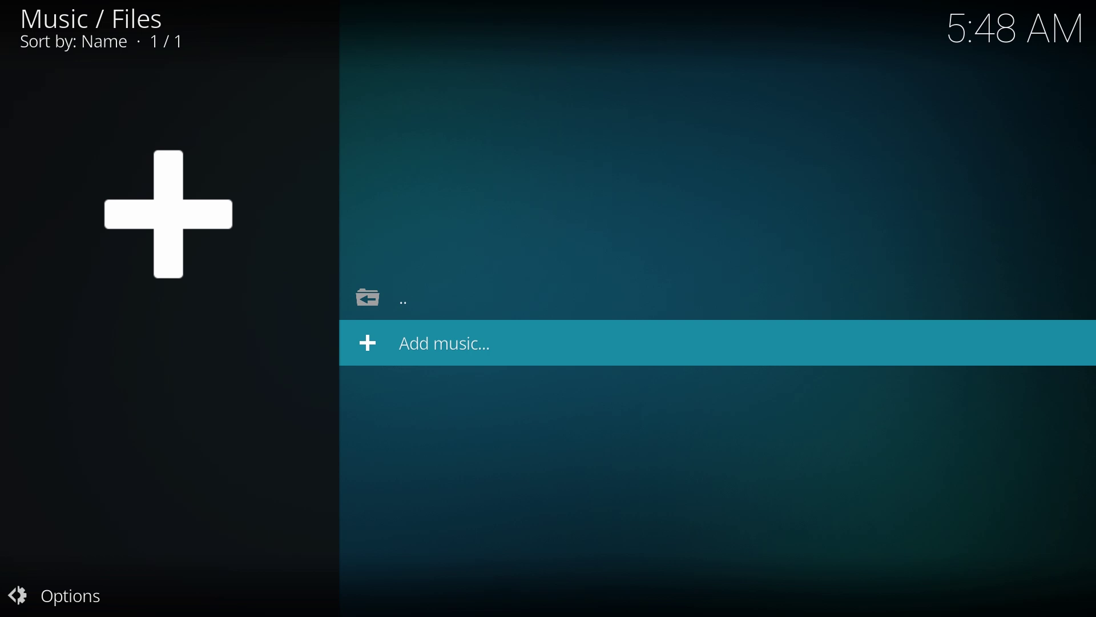
pyautogui.press('Return')
pyautogui.press('Right')
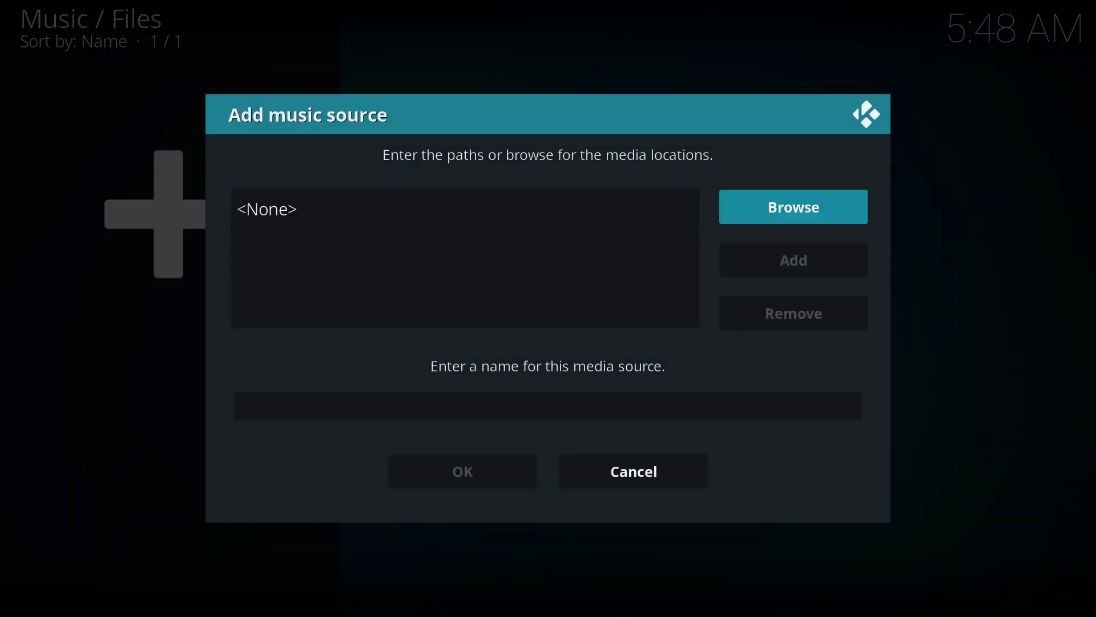